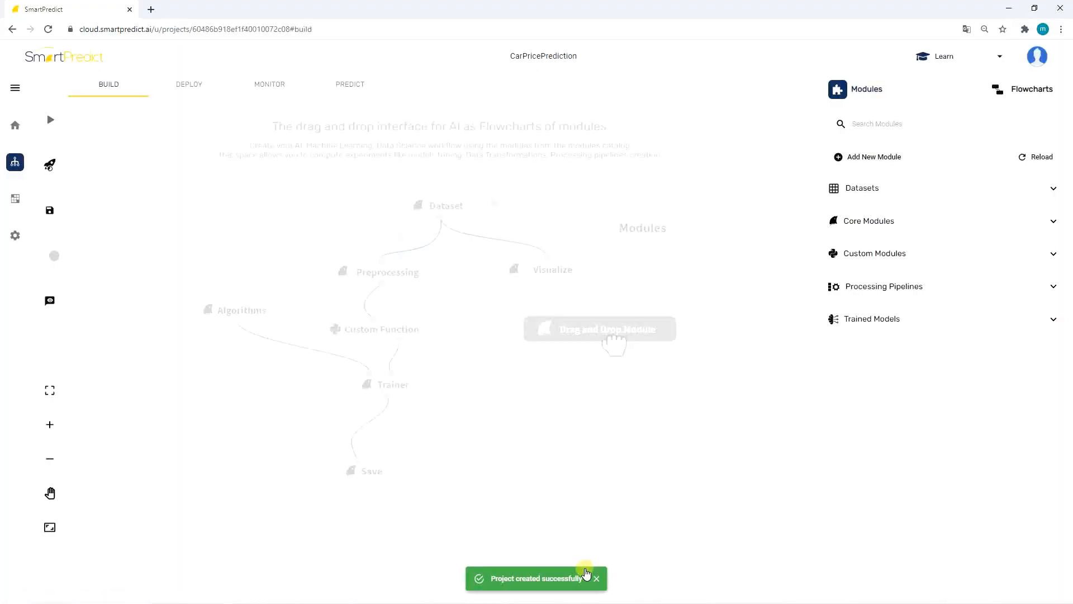
pyautogui.click(18, 201)
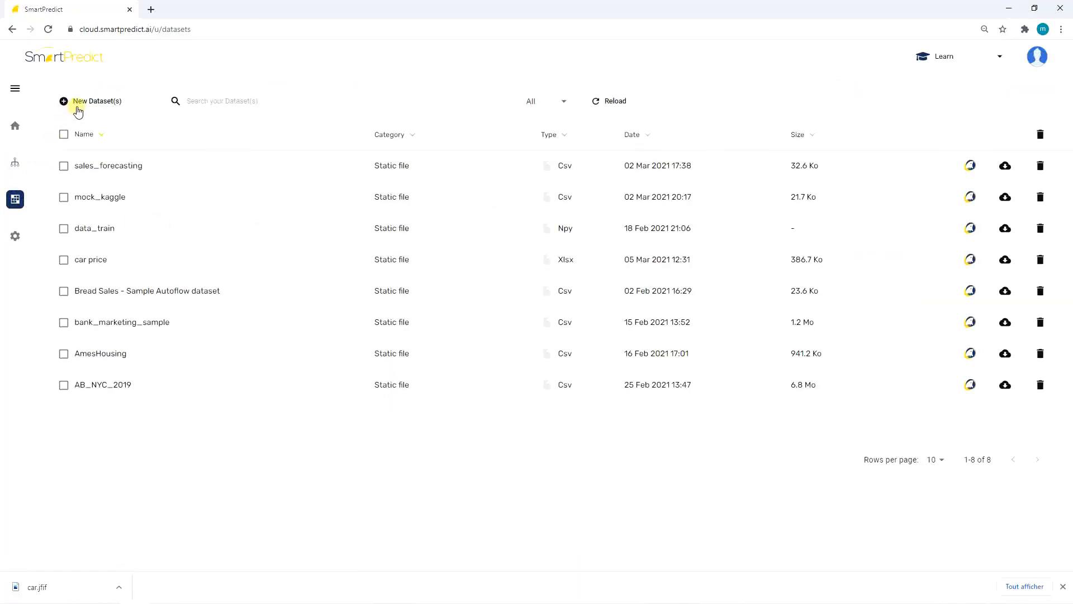
pyautogui.click(81, 106)
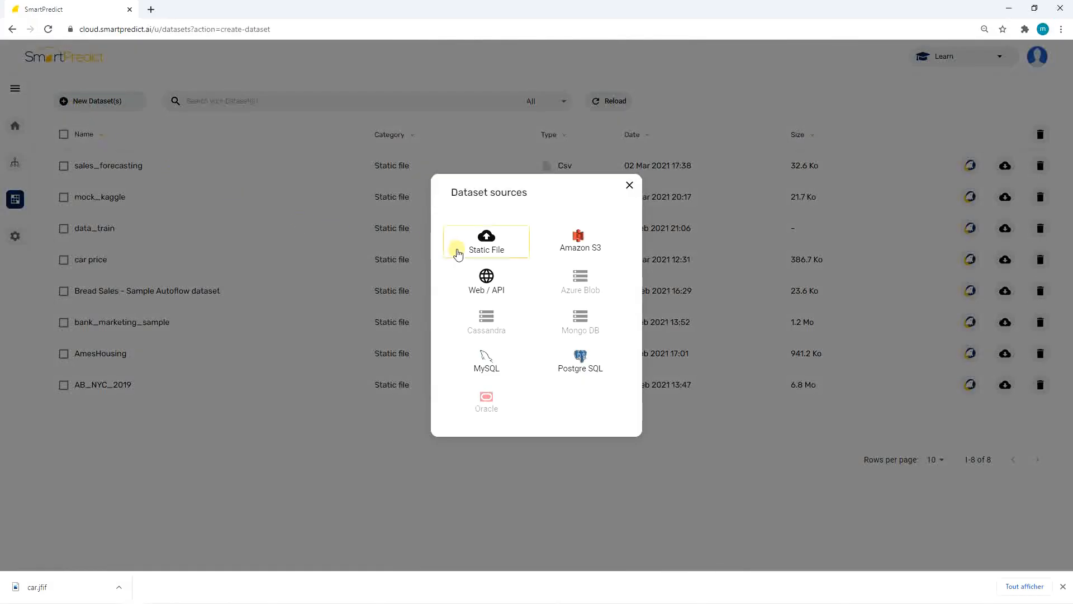
pyautogui.click(458, 254)
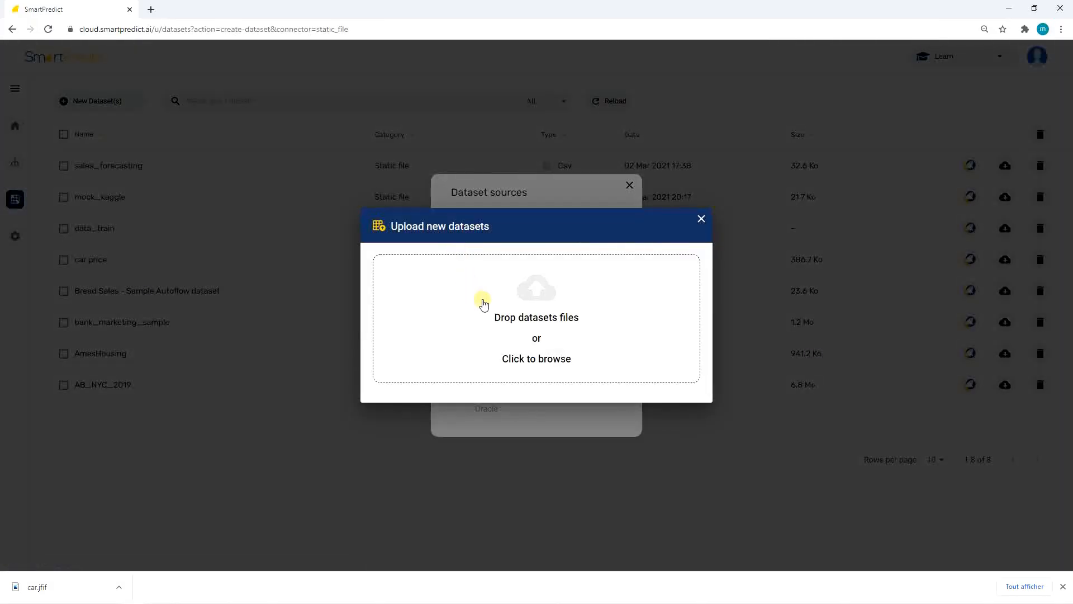
pyautogui.press('Escape')
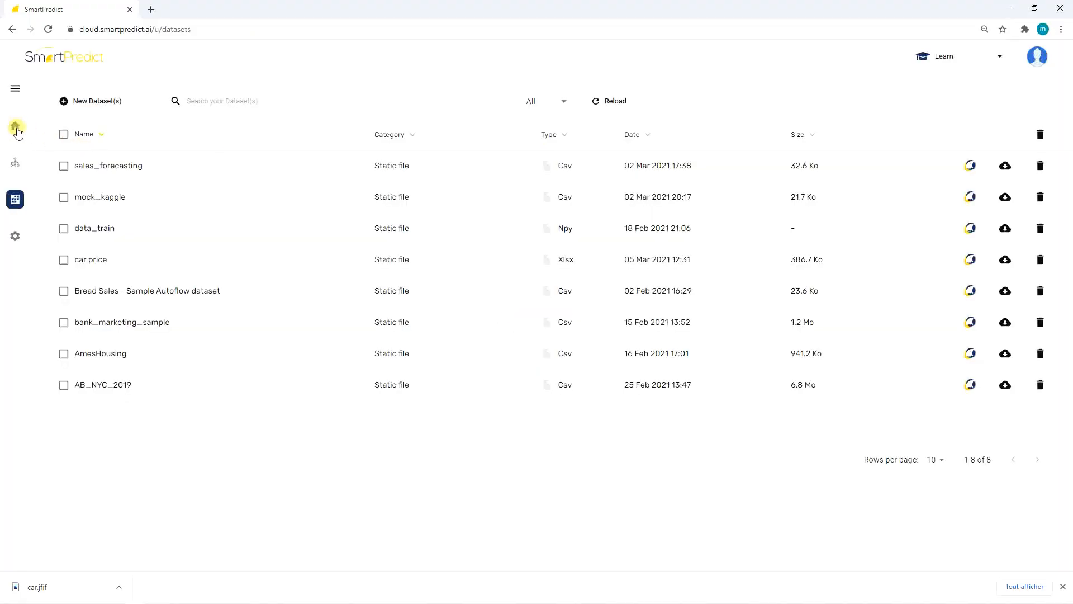
# Return to the CarPricePrediction project and drag the car price dataset onto the build canvas.
pyautogui.click(12, 162)
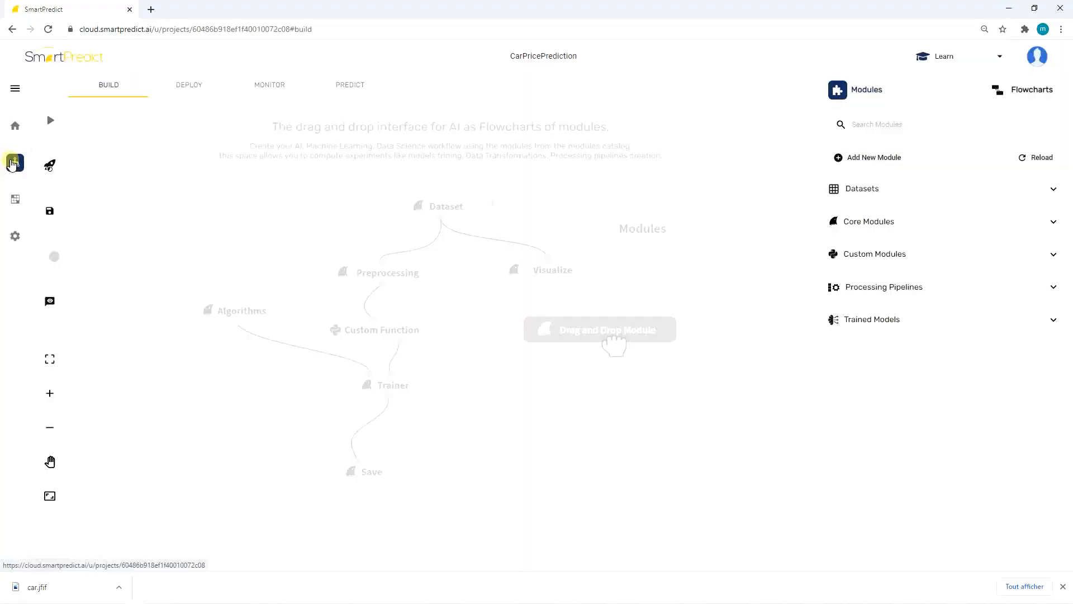
pyautogui.click(835, 190)
pyautogui.moveTo(869, 447); pyautogui.dragTo(394, 193)
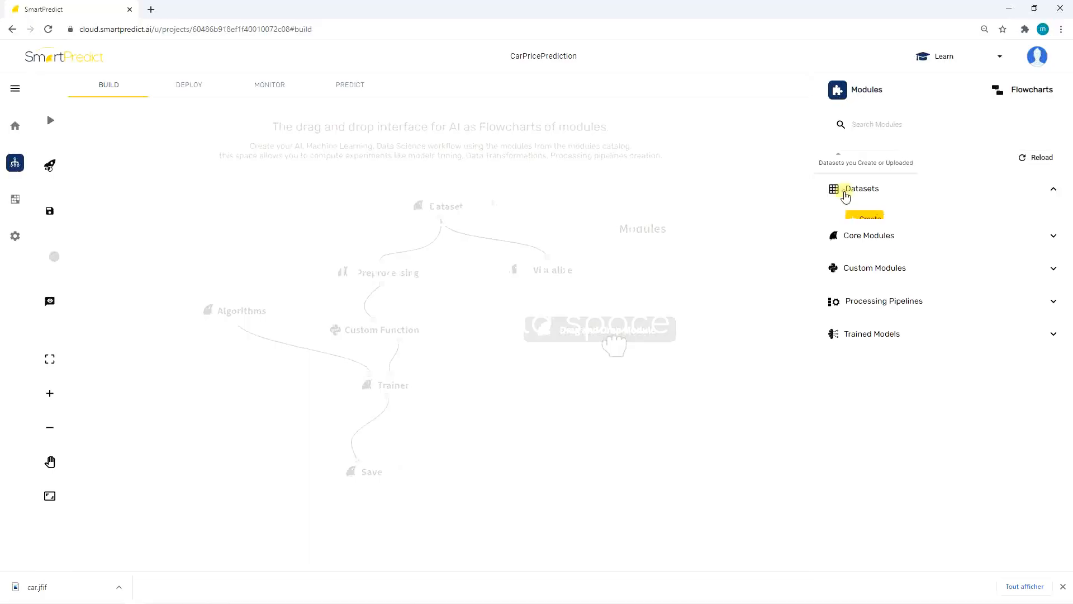
pyautogui.click(843, 190)
pyautogui.moveTo(887, 441); pyautogui.dragTo(456, 180)
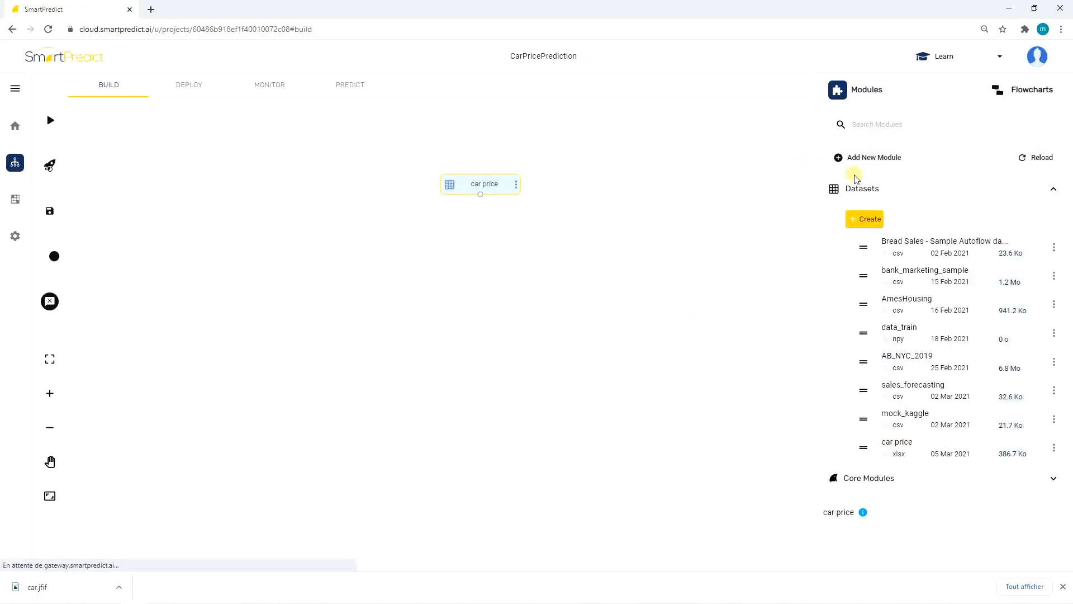
# Add a Data Visualizer module from Core Modules' Control Modules and connect the car price dataset to it.
pyautogui.click(868, 190)
pyautogui.click(864, 224)
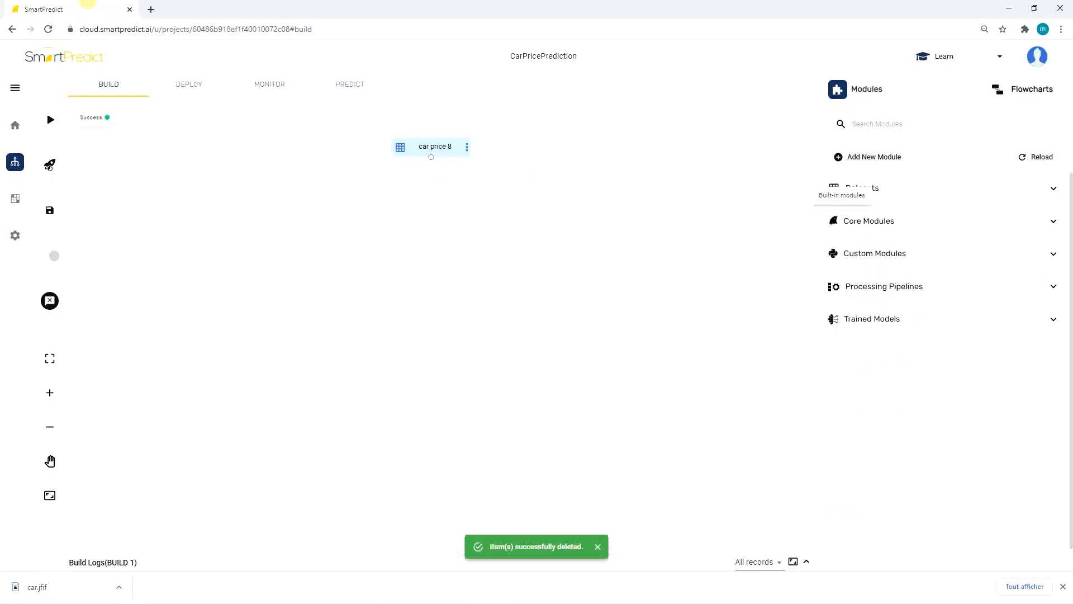
pyautogui.click(932, 223)
pyautogui.click(914, 249)
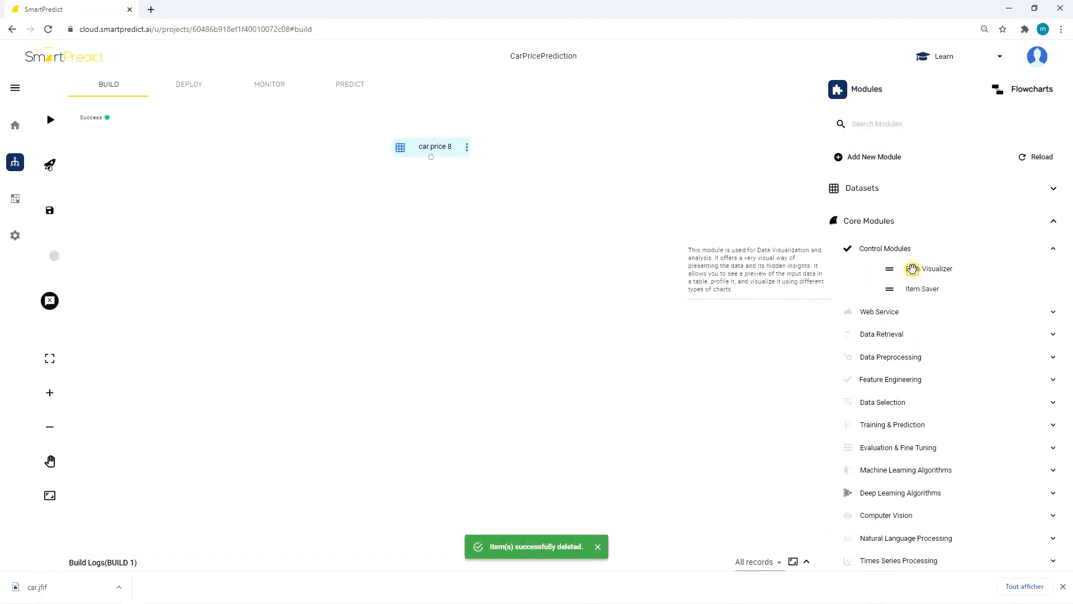
pyautogui.moveTo(912, 269); pyautogui.dragTo(407, 205)
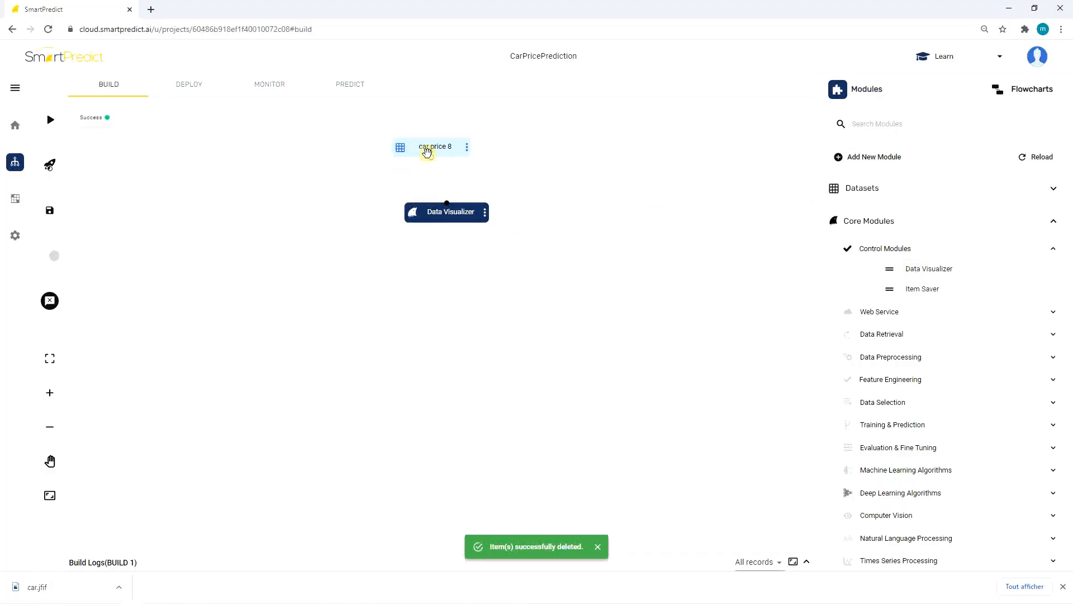
pyautogui.moveTo(431, 156); pyautogui.dragTo(447, 204)
# Run the flowchart using the SPVM3 resource template.
pyautogui.click(50, 119)
pyautogui.click(399, 321)
pyautogui.click(472, 377)
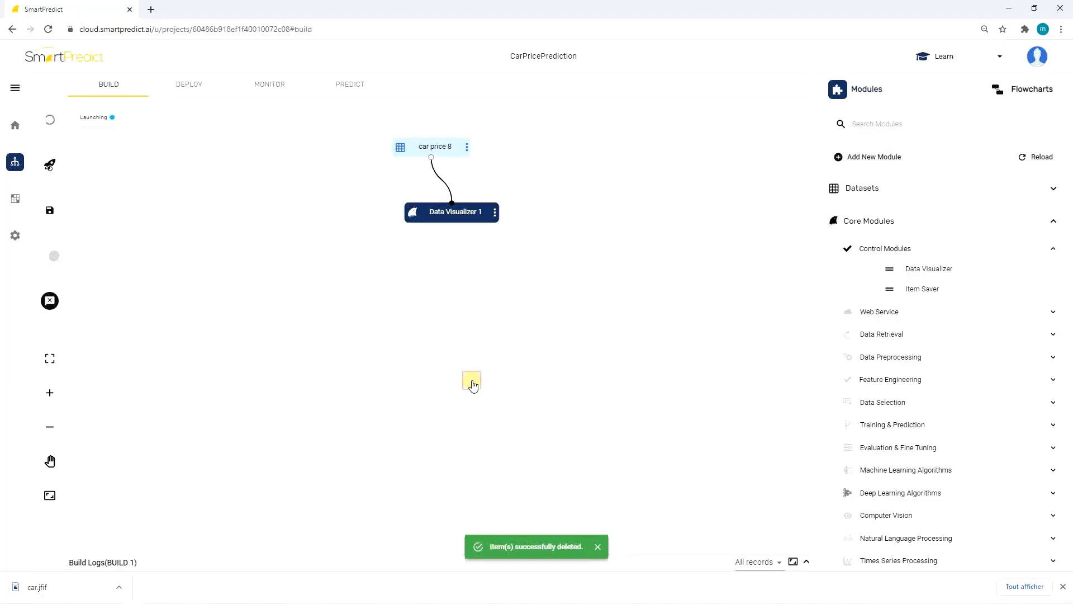
# Open the Data Visualizer and review the dataset's profiling report.
pyautogui.doubleClick(435, 214)
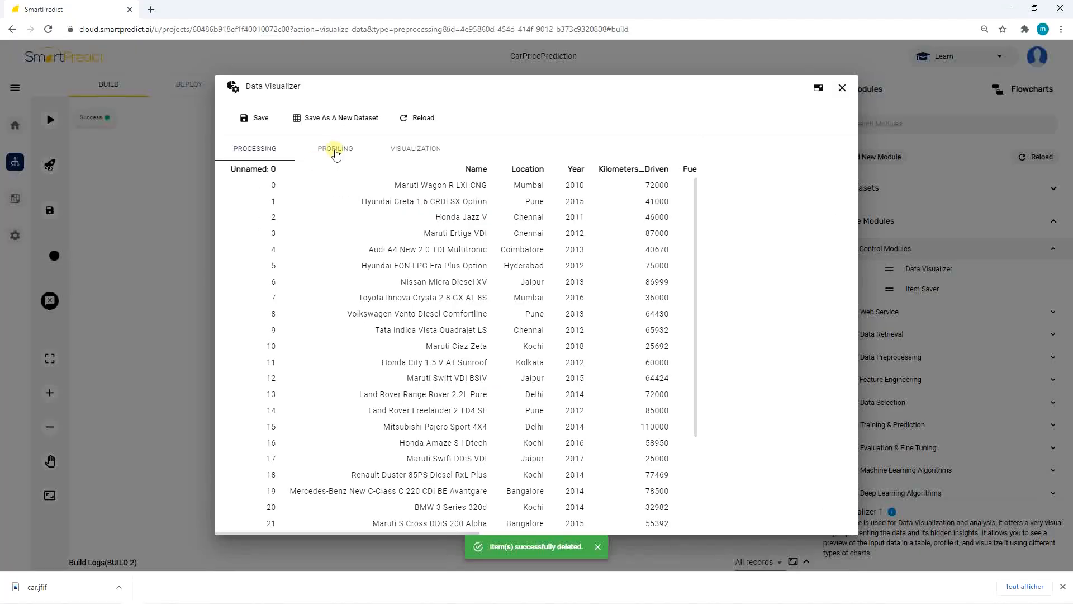
pyautogui.click(336, 151)
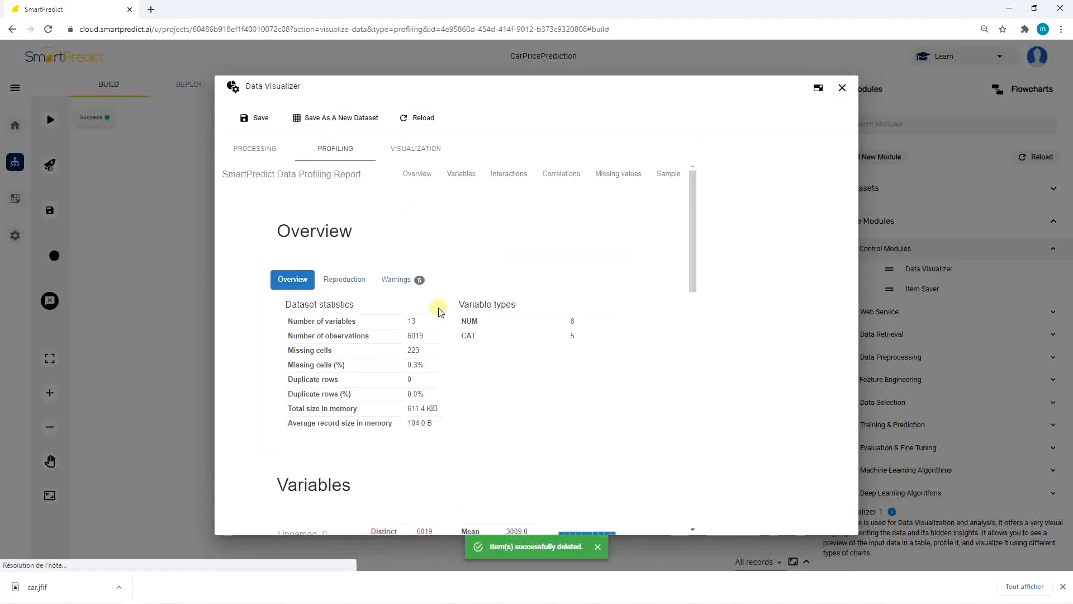
pyautogui.scroll(-10, 439, 311)
pyautogui.scroll(-5, 439, 311)
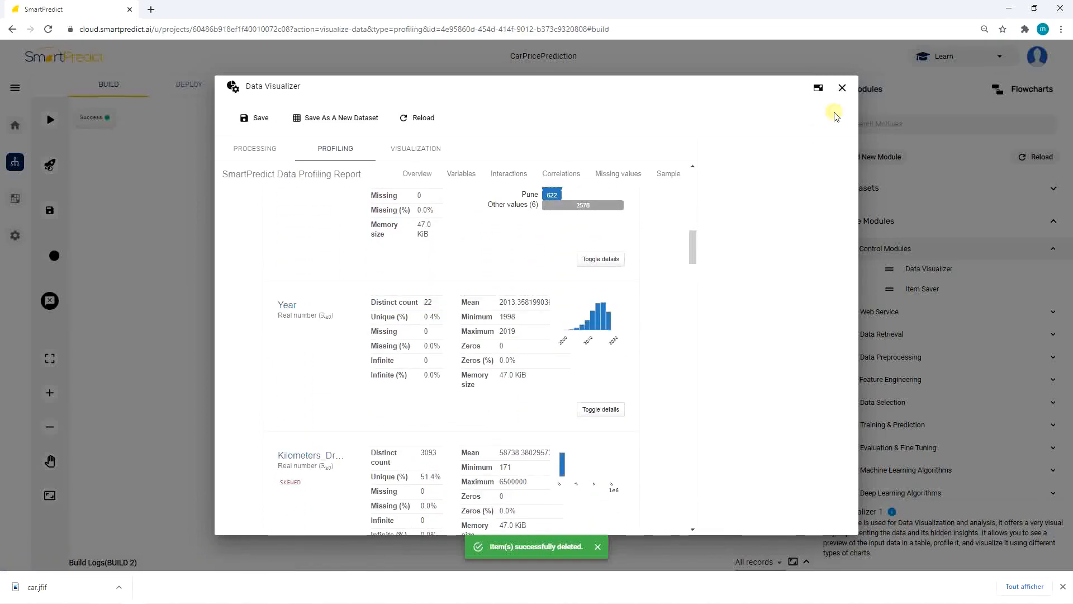
pyautogui.click(842, 87)
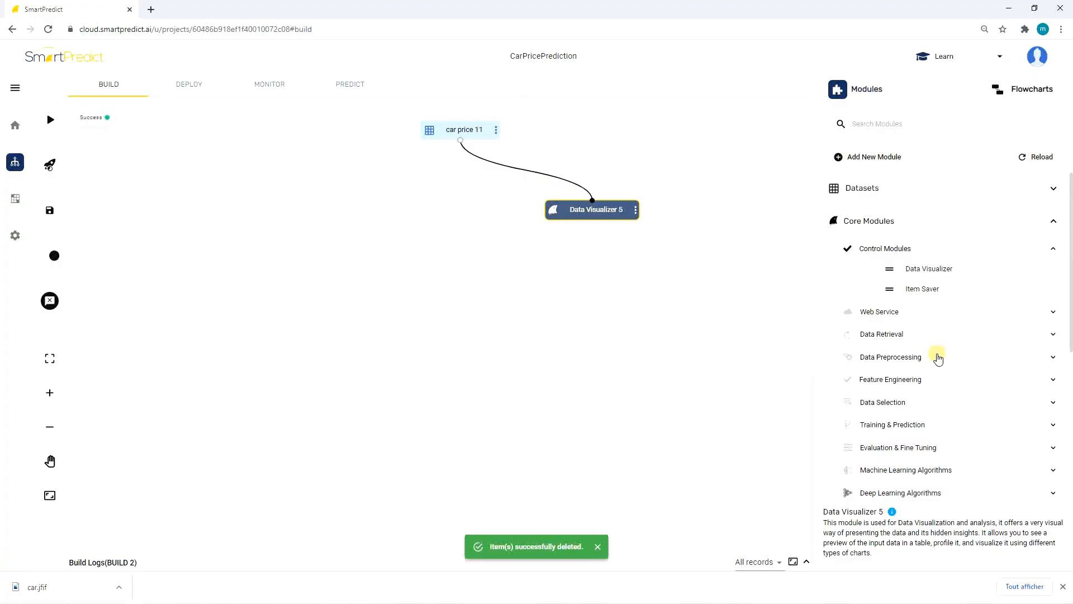
# Rearrange the nodes and add a Dataset processor from Data Preprocessing, connected to the car price dataset.
pyautogui.moveTo(460, 145); pyautogui.dragTo(460, 120)
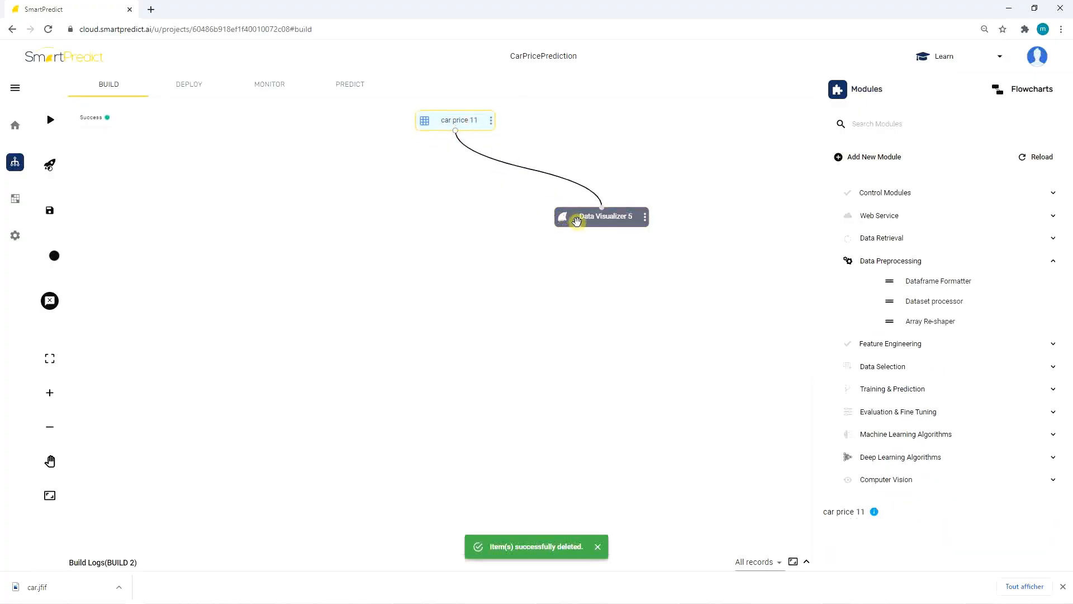
pyautogui.moveTo(577, 221); pyautogui.dragTo(579, 197)
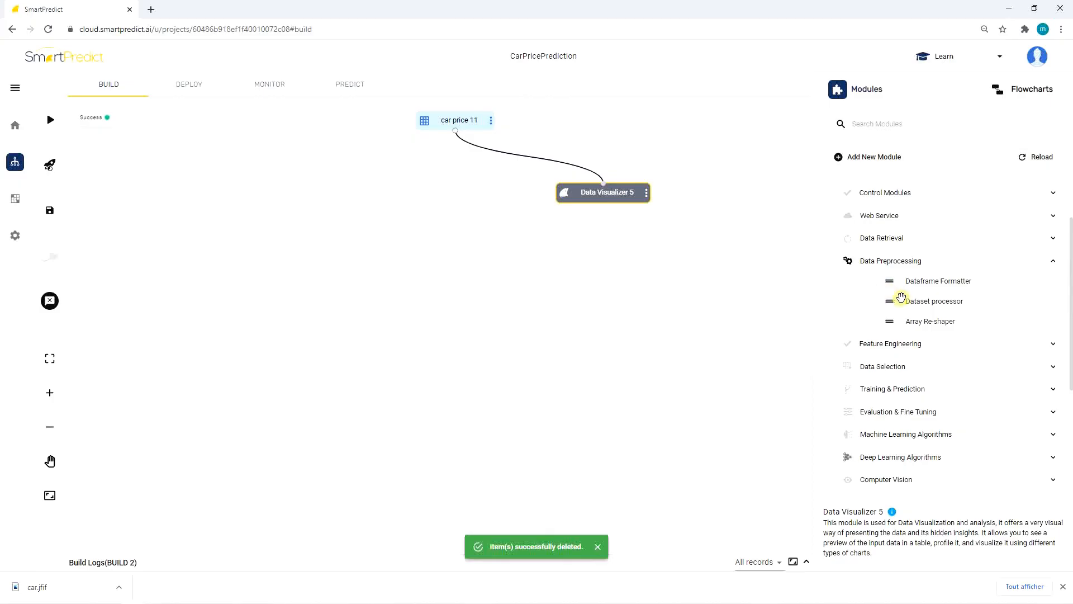
pyautogui.moveTo(901, 296); pyautogui.dragTo(433, 182)
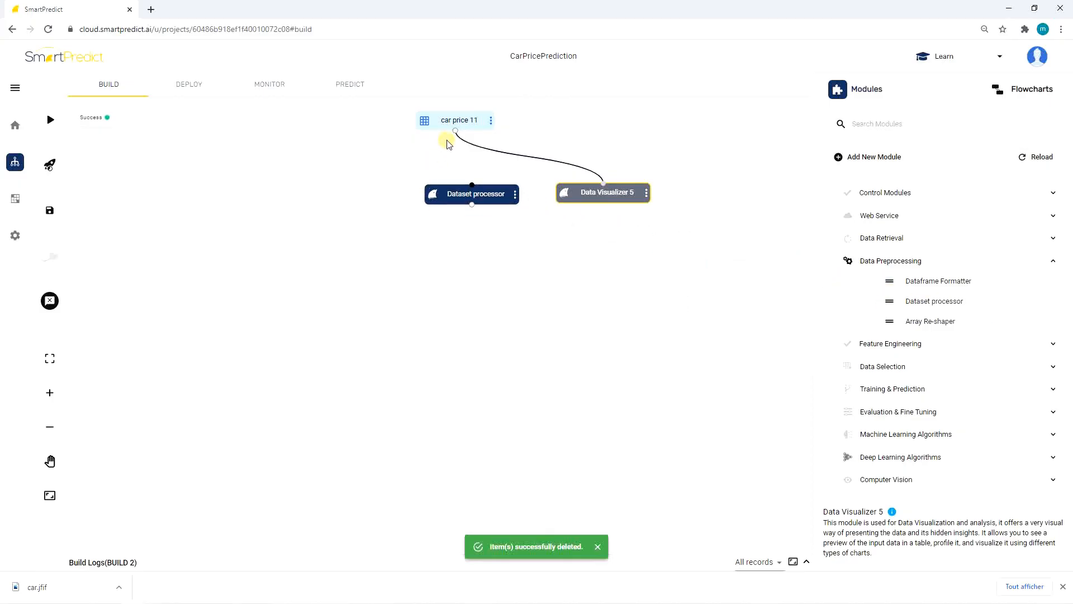
pyautogui.moveTo(455, 134); pyautogui.dragTo(456, 133)
pyautogui.moveTo(460, 196); pyautogui.dragTo(445, 194)
# Configure the Dataset processor to handle NaN missing values with the frequent strategy on the Fuel_Type column, then save.
pyautogui.click(493, 192)
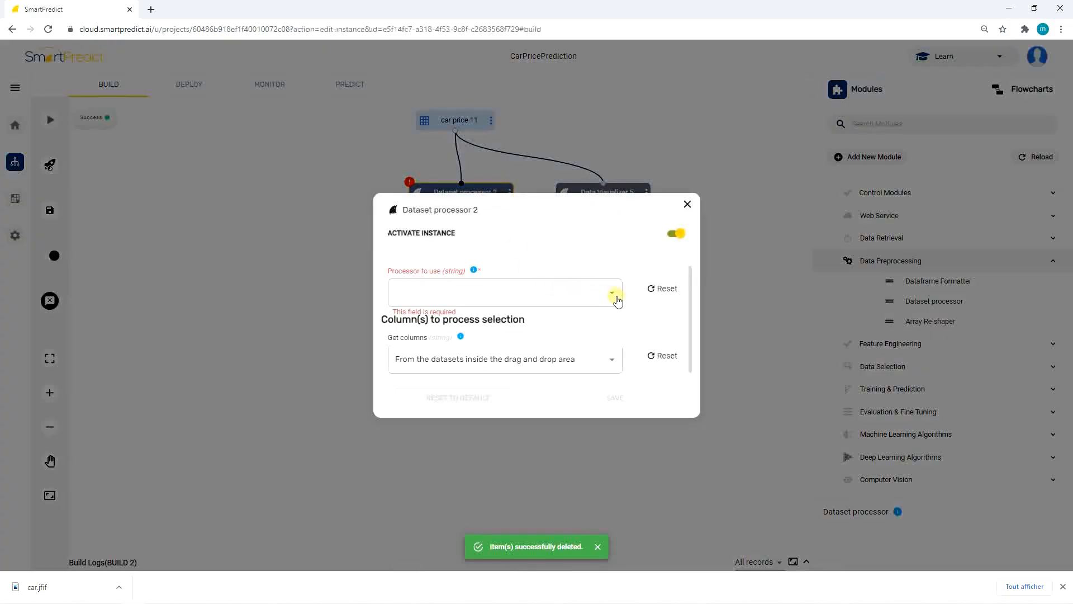
pyautogui.click(614, 293)
pyautogui.click(545, 350)
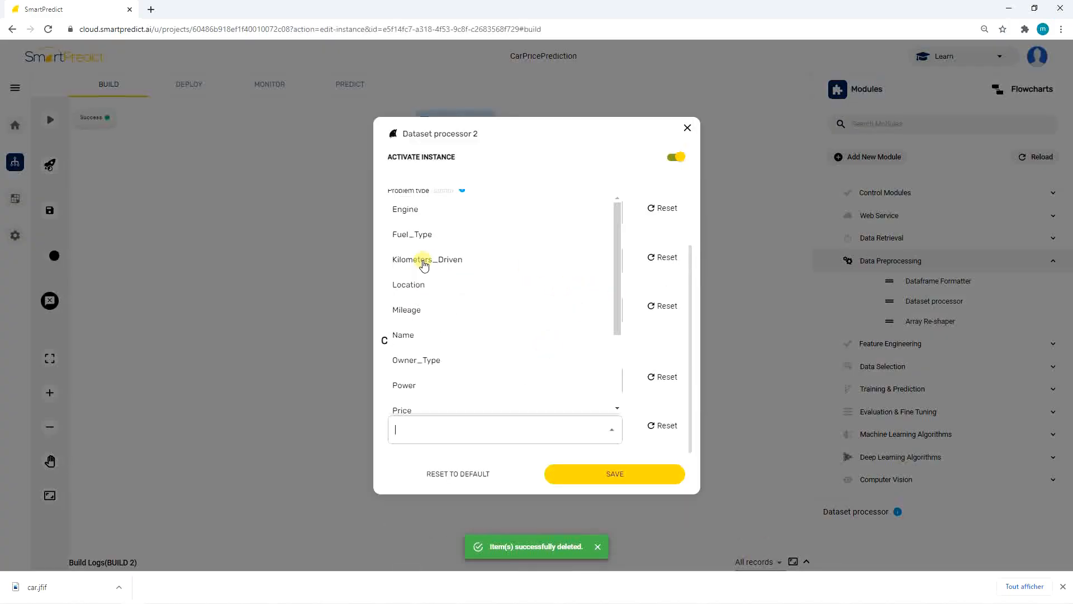
pyautogui.click(414, 235)
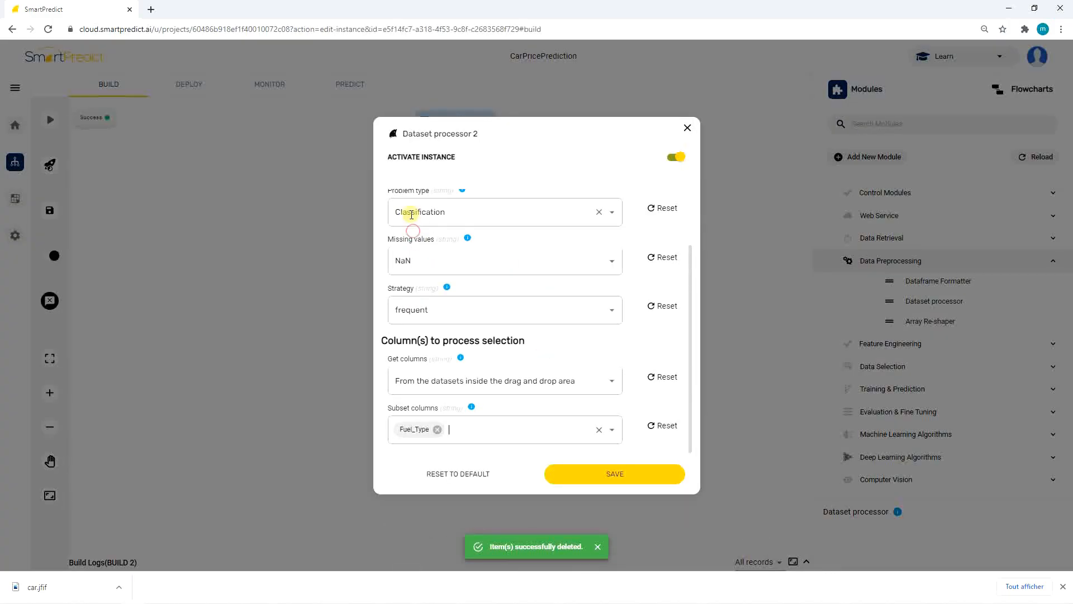
pyautogui.click(572, 472)
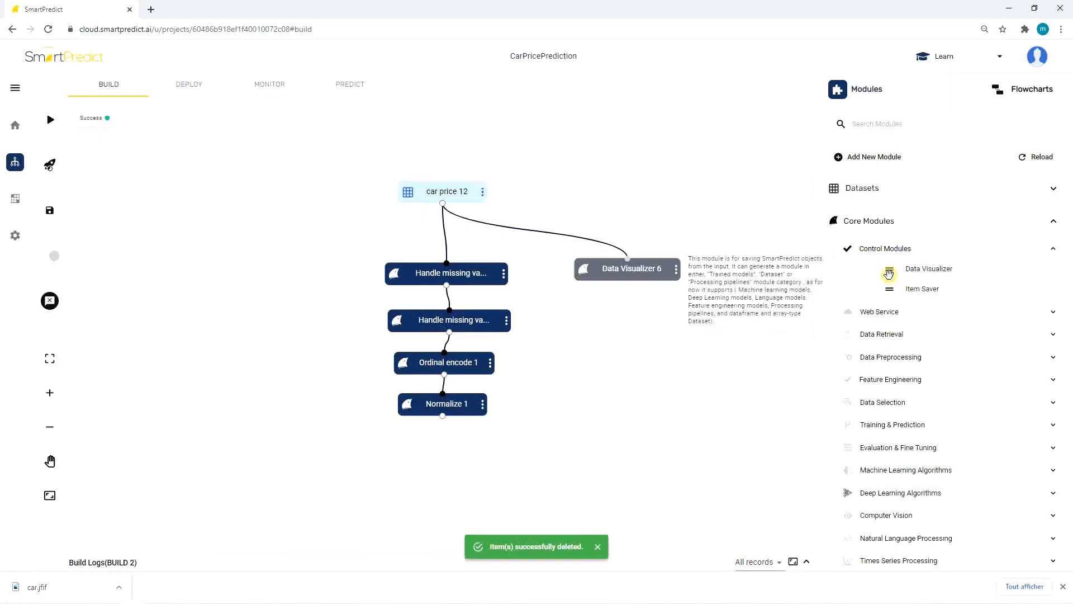
# Attach a Data Visualizer to the Normalize module's output and run the flowchart on SPVM3.
pyautogui.moveTo(888, 268); pyautogui.dragTo(315, 445)
pyautogui.moveTo(441, 417); pyautogui.dragTo(358, 445)
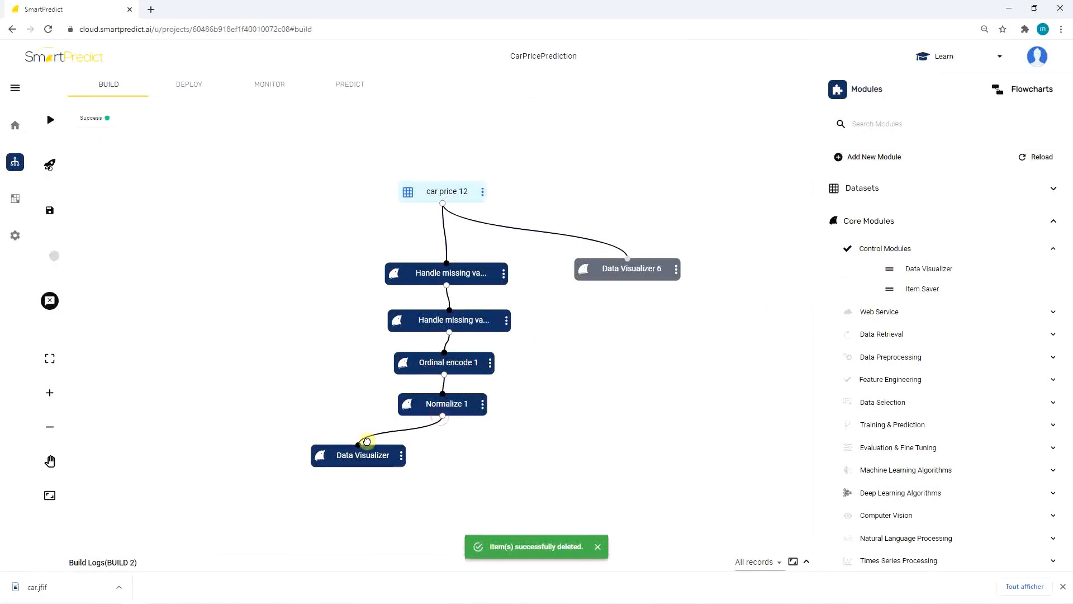
pyautogui.click(50, 119)
pyautogui.click(402, 321)
pyautogui.click(448, 376)
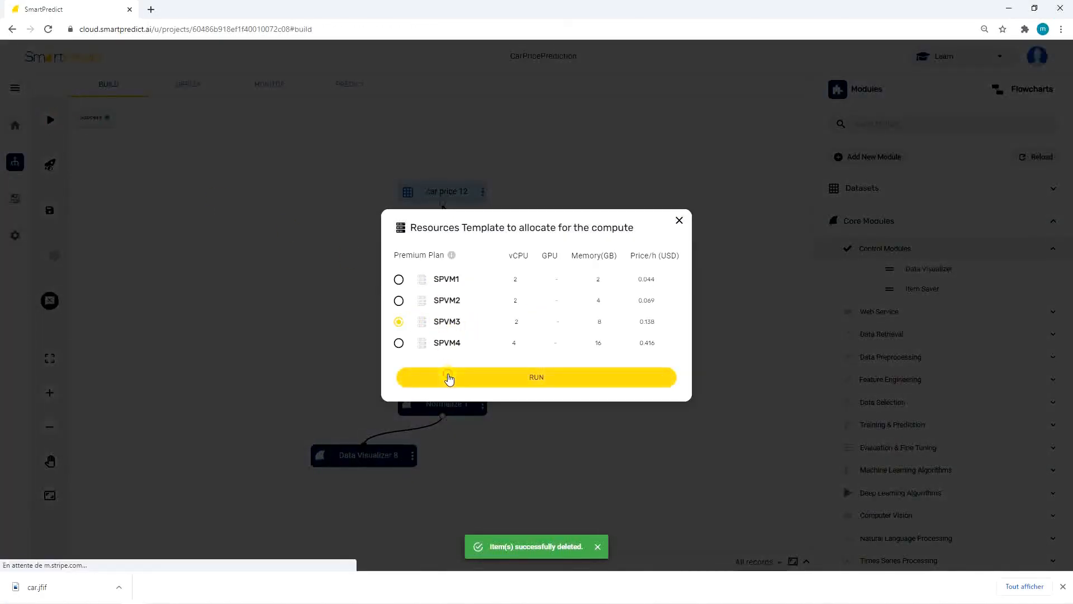
# Search modules for "Fea" and add a Features selector module after the Normalize module.
pyautogui.click(858, 120)
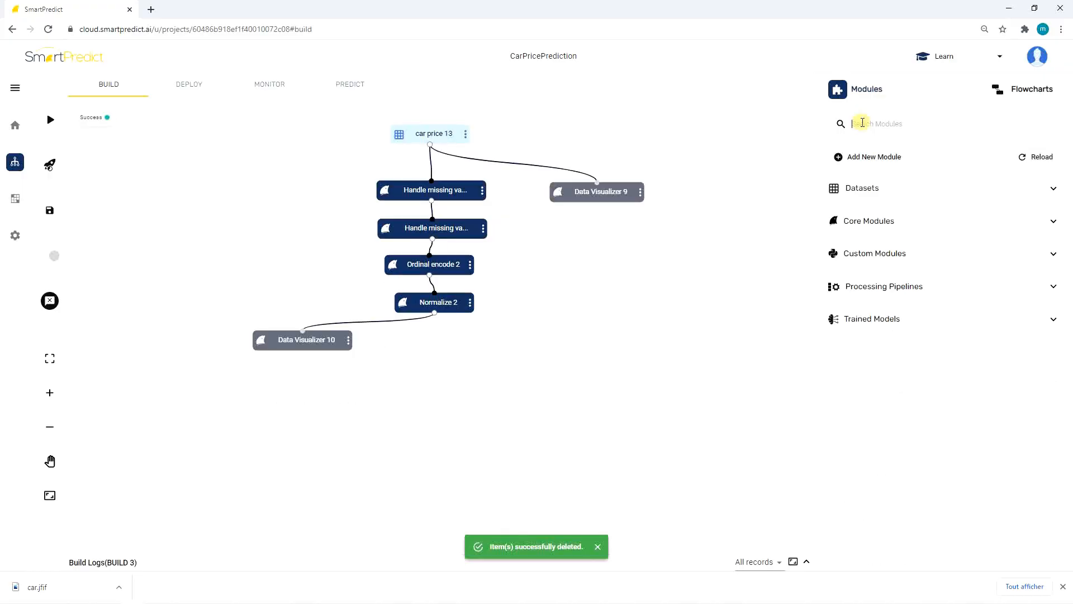
pyautogui.write('Fea')
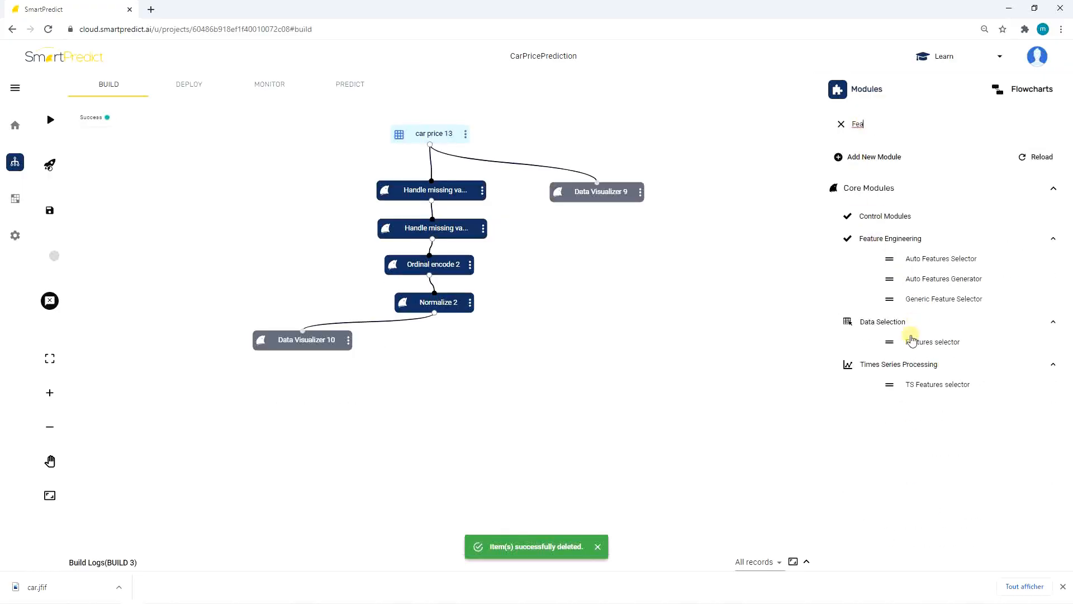
pyautogui.moveTo(911, 340)
pyautogui.mouseDown()
pyautogui.moveTo(659, 291)
pyautogui.moveTo(444, 303)
pyautogui.moveTo(408, 342)
pyautogui.moveTo(452, 341)
pyautogui.mouseUp()
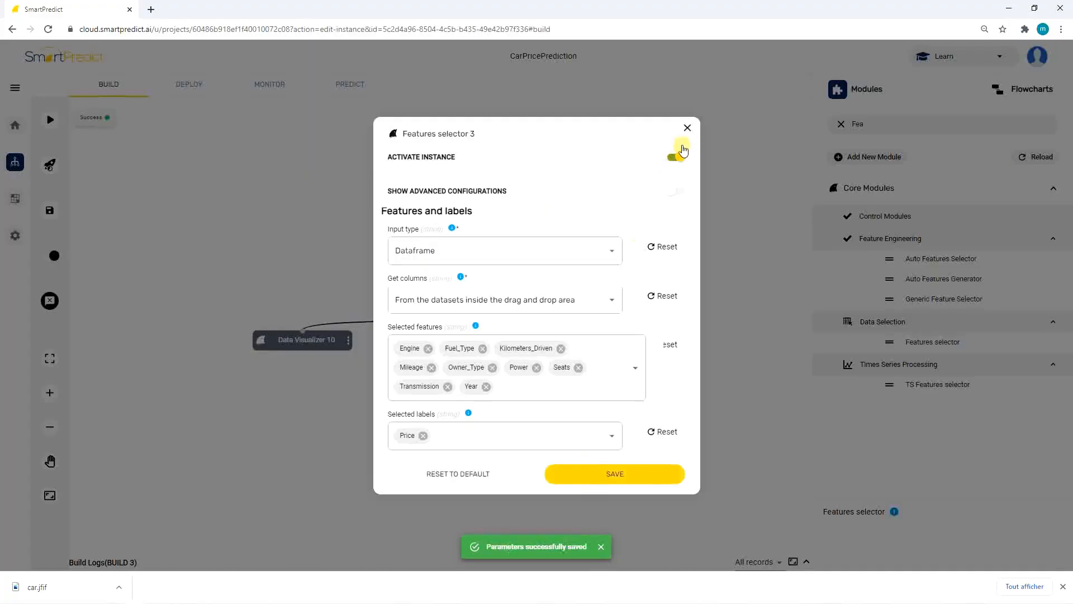
pyautogui.click(687, 129)
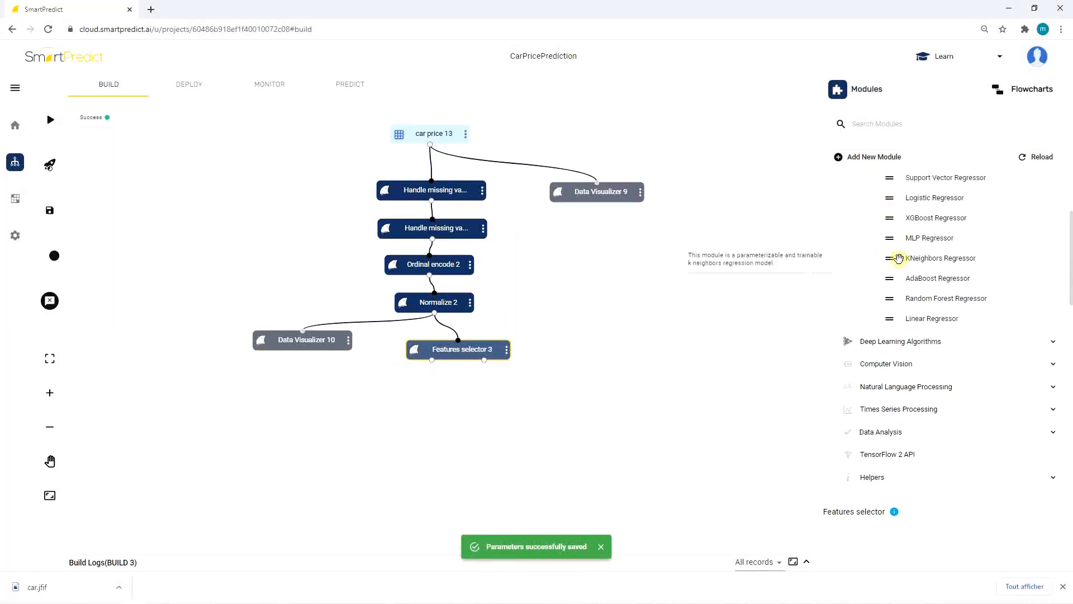
# Add an XGBoost Regressor module from Machine Learning Algorithms to the canvas.
pyautogui.moveTo(907, 221); pyautogui.dragTo(338, 398)
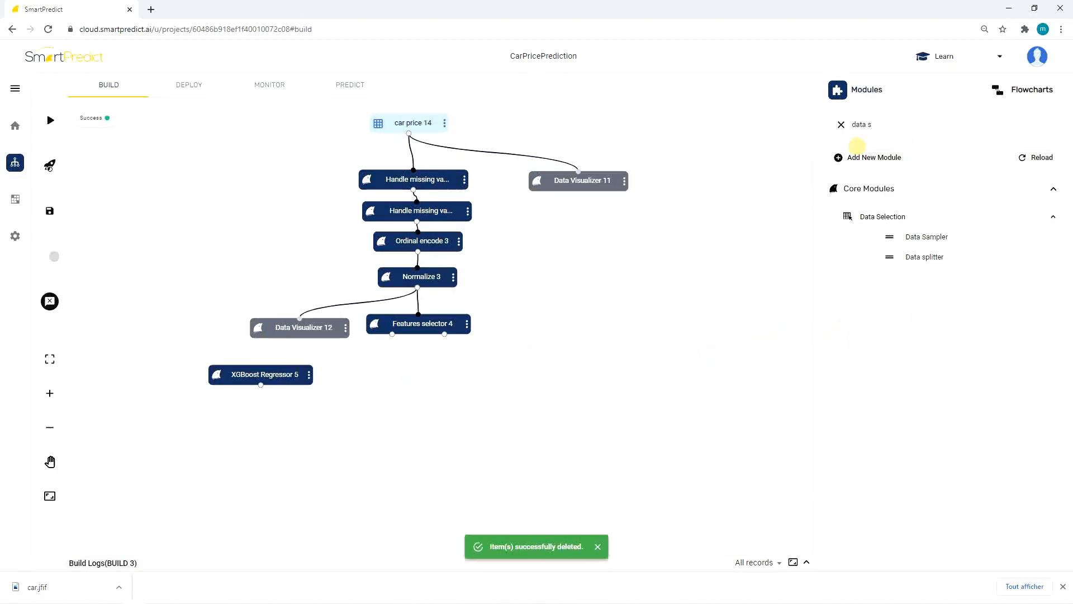
pyautogui.moveTo(902, 256); pyautogui.dragTo(458, 373)
# Save the Data splitter as a Train/Test Split with 0.3 ratio and random state 42, and connect it to the Features selector.
pyautogui.click(462, 373)
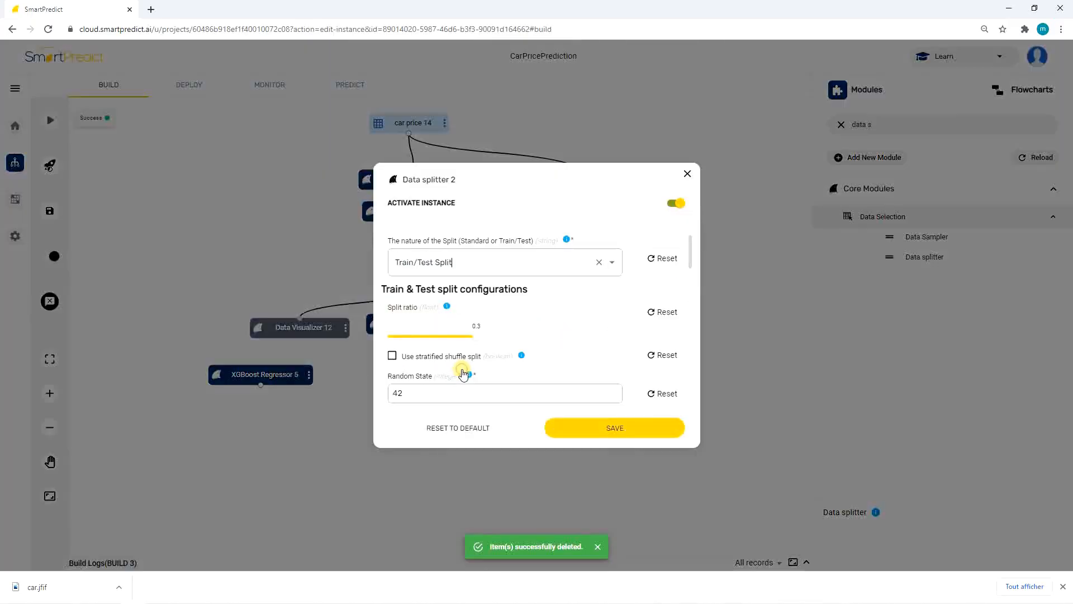
pyautogui.click(553, 434)
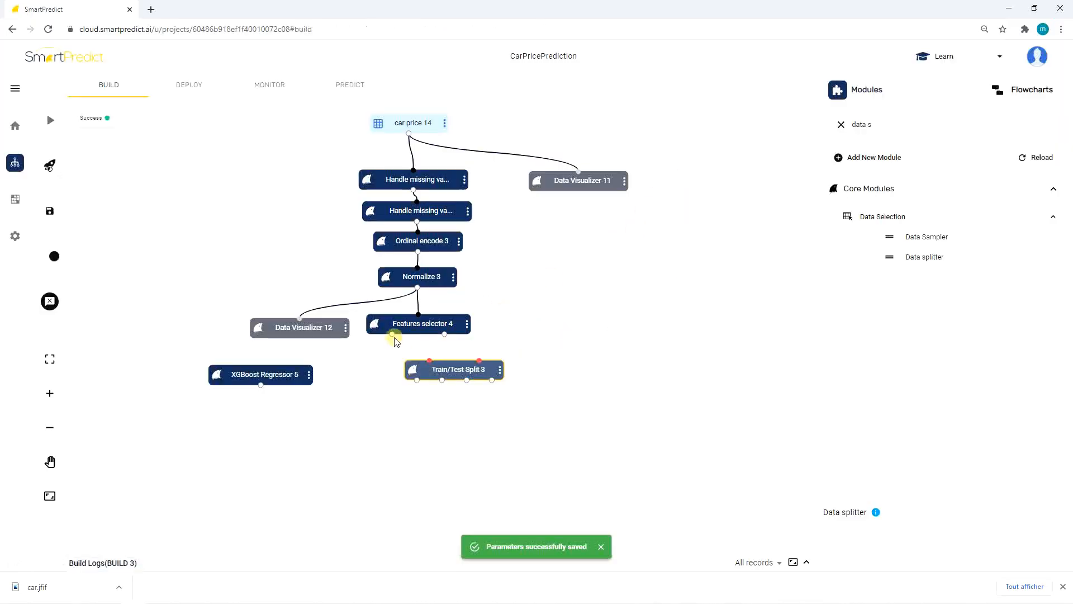
pyautogui.moveTo(392, 335); pyautogui.dragTo(437, 358)
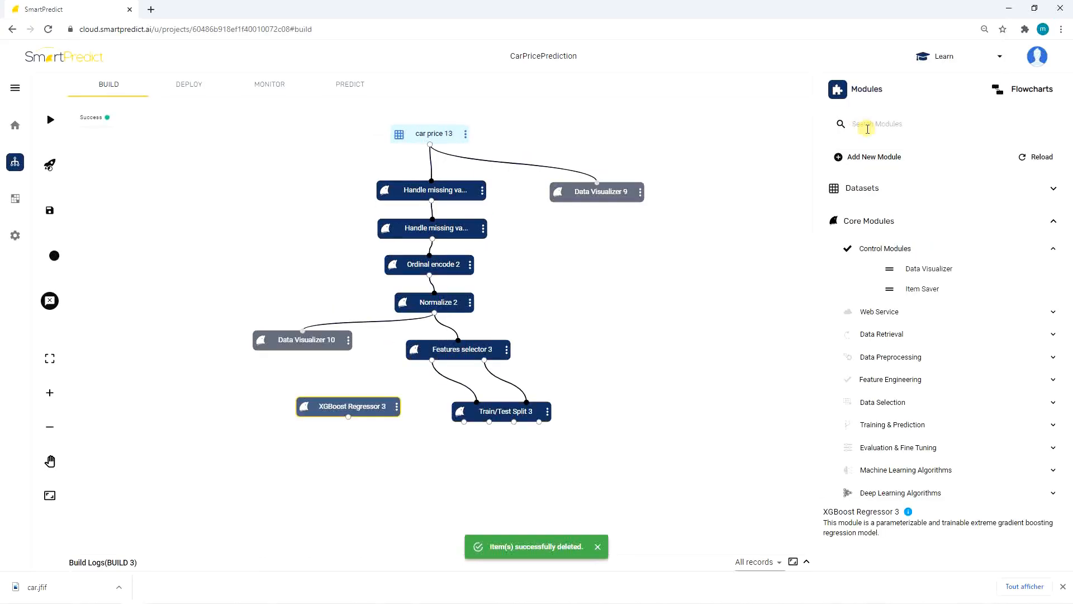
# Search modules for "Mod" and add a Model Trainer and a Model Evaluator to the flowchart.
pyautogui.click(867, 124)
pyautogui.write('Mod')
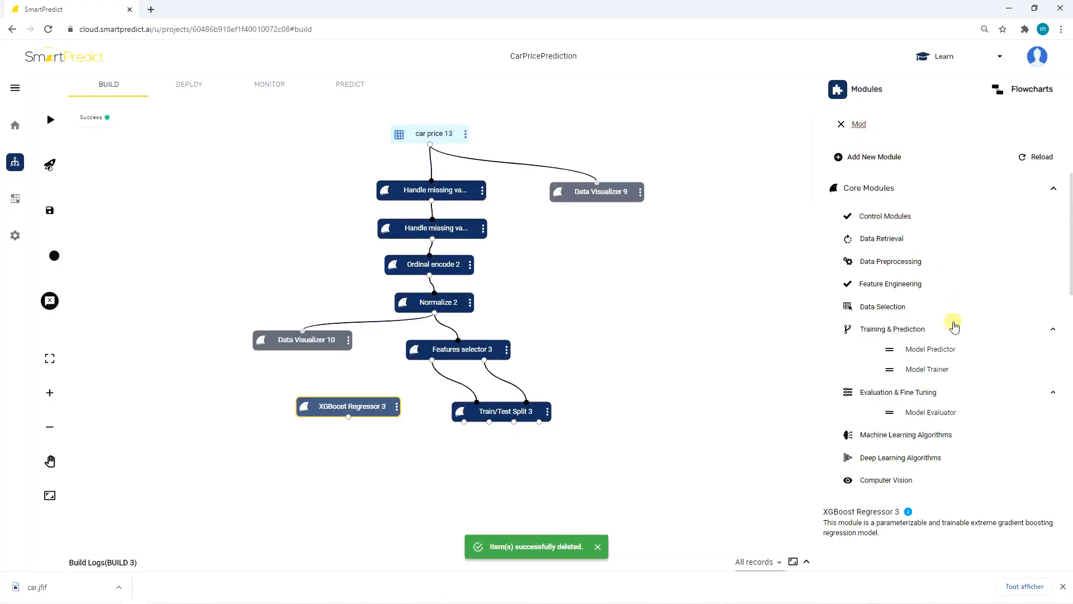
pyautogui.moveTo(929, 368); pyautogui.dragTo(509, 434)
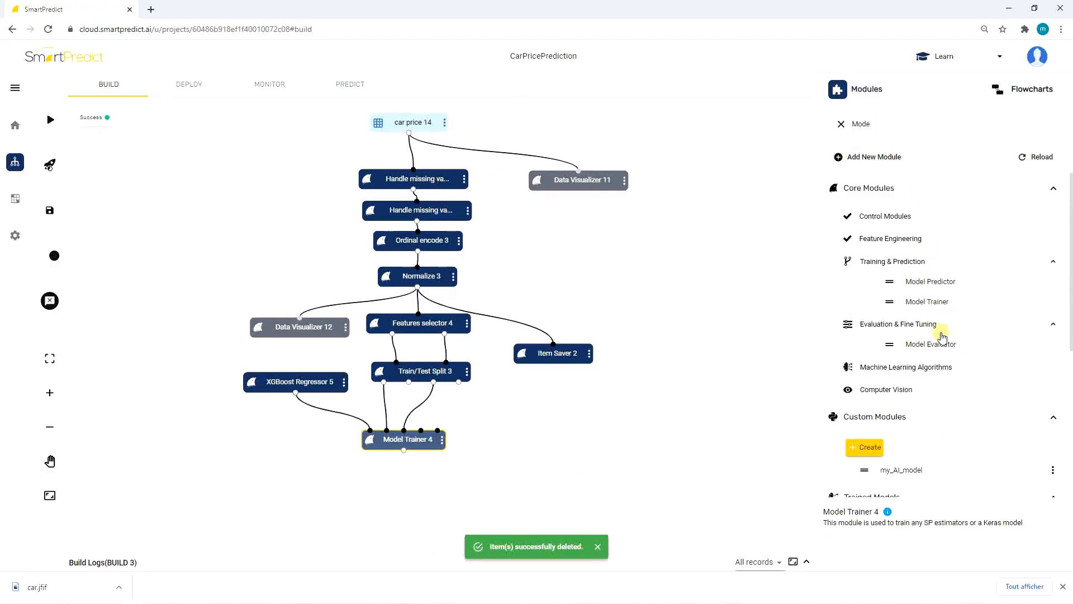
pyautogui.moveTo(931, 343); pyautogui.dragTo(390, 489)
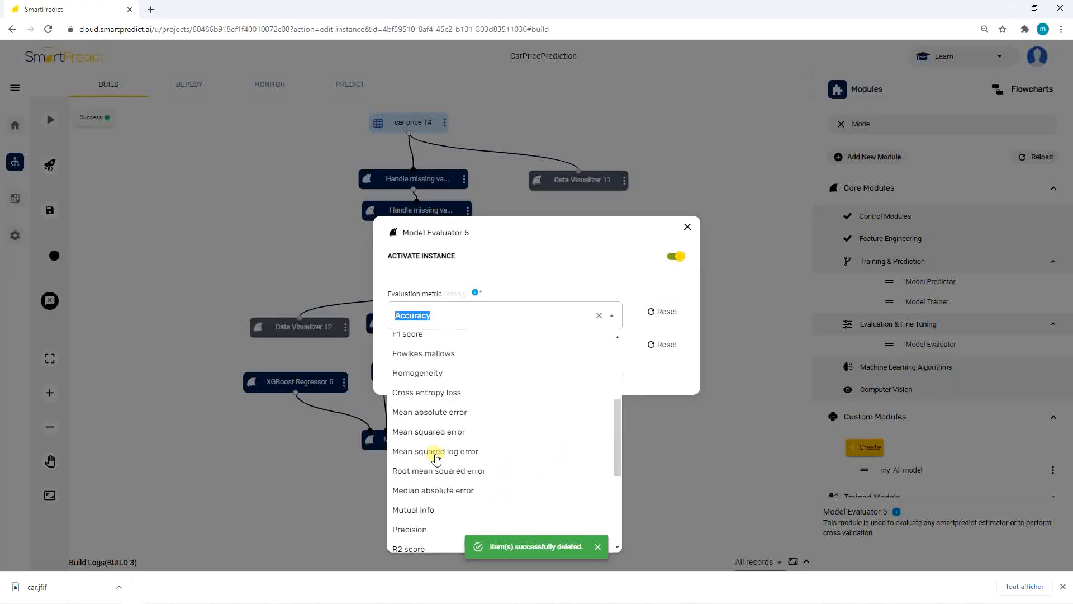
# Set the Model Evaluator's evaluation metric to Root mean squared error and save it.
pyautogui.click(436, 469)
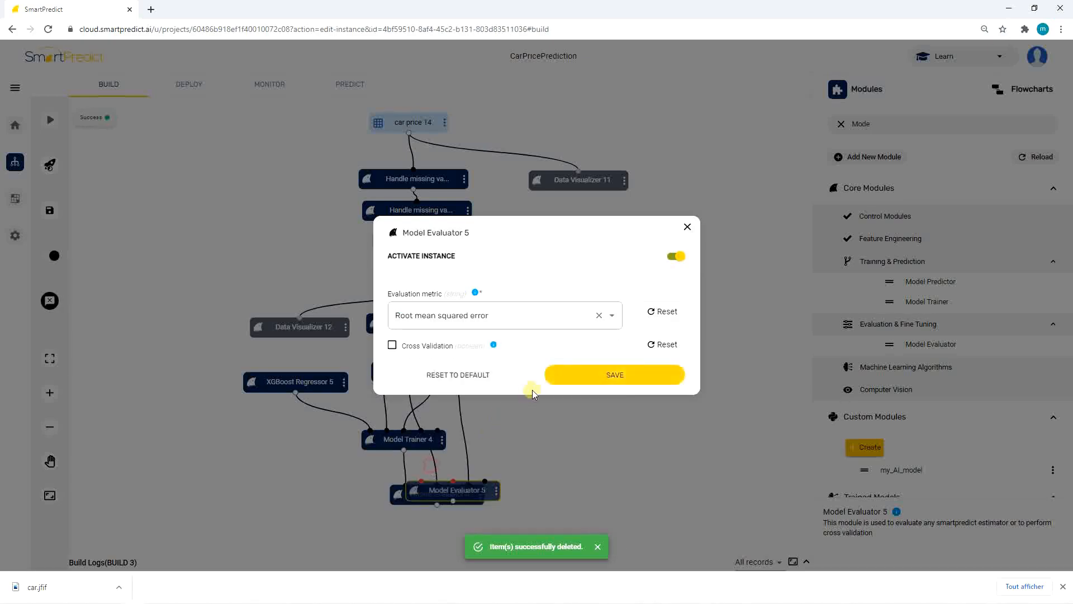
pyautogui.click(547, 383)
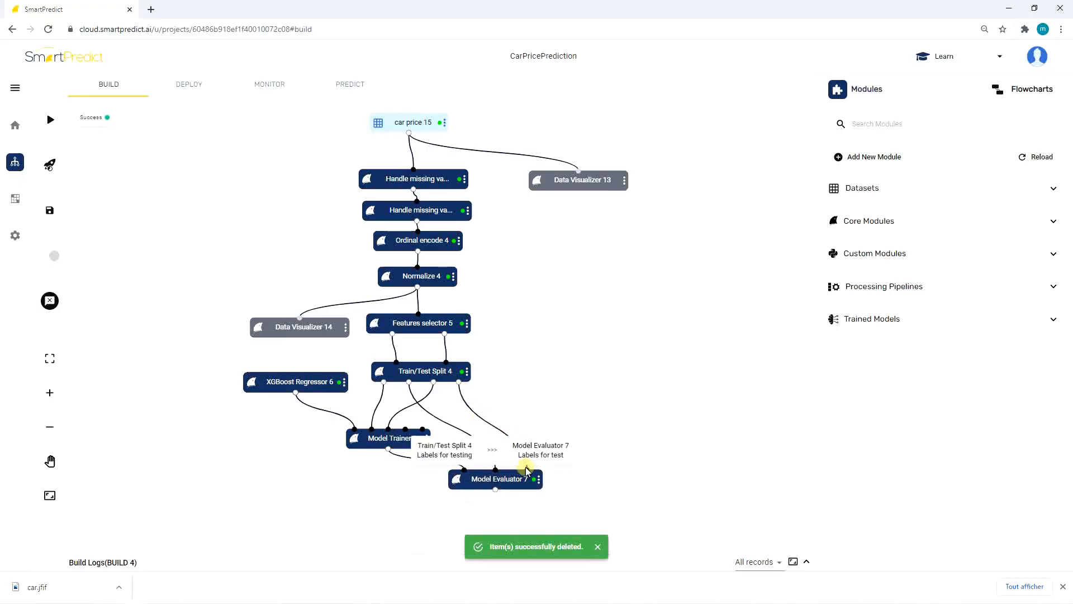
# Run the flowchart on the SPVM3 resource template and read the evaluator result line in the build logs.
pyautogui.click(50, 120)
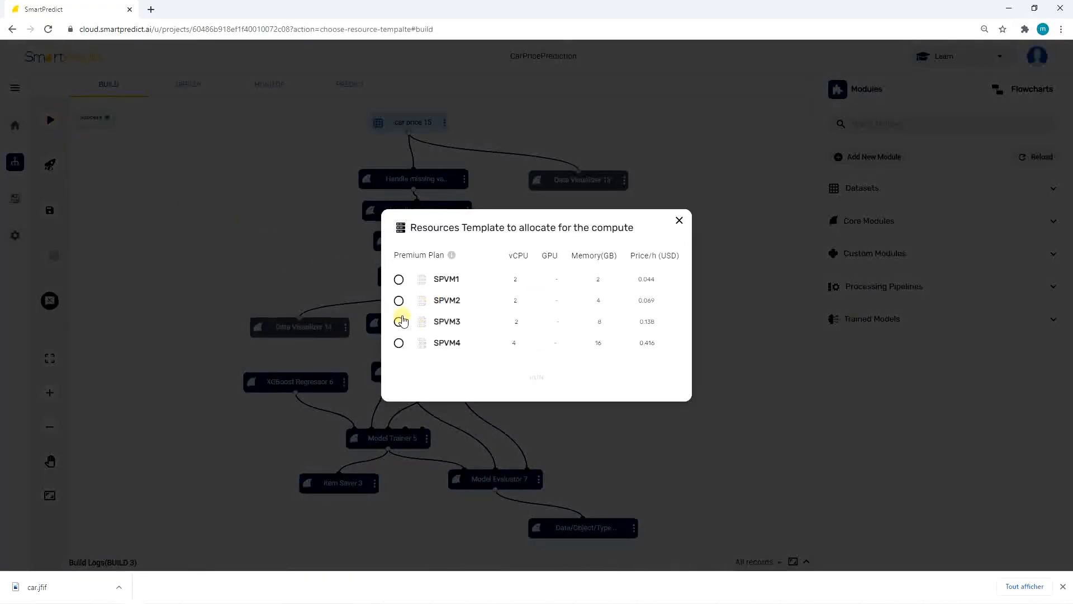
pyautogui.click(398, 322)
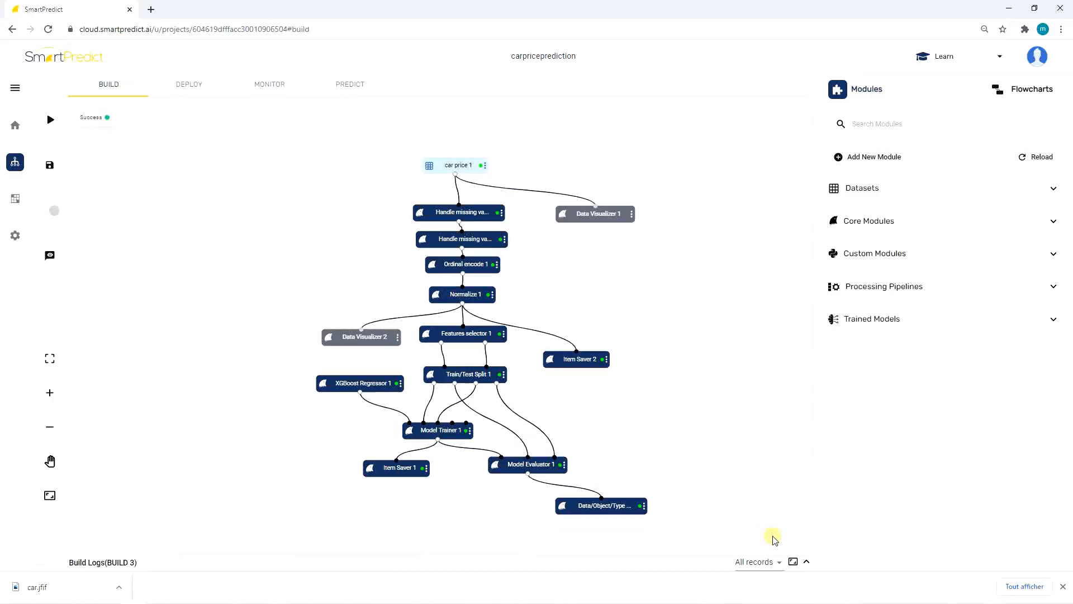
pyautogui.click(806, 561)
pyautogui.moveTo(275, 491); pyautogui.dragTo(469, 491)
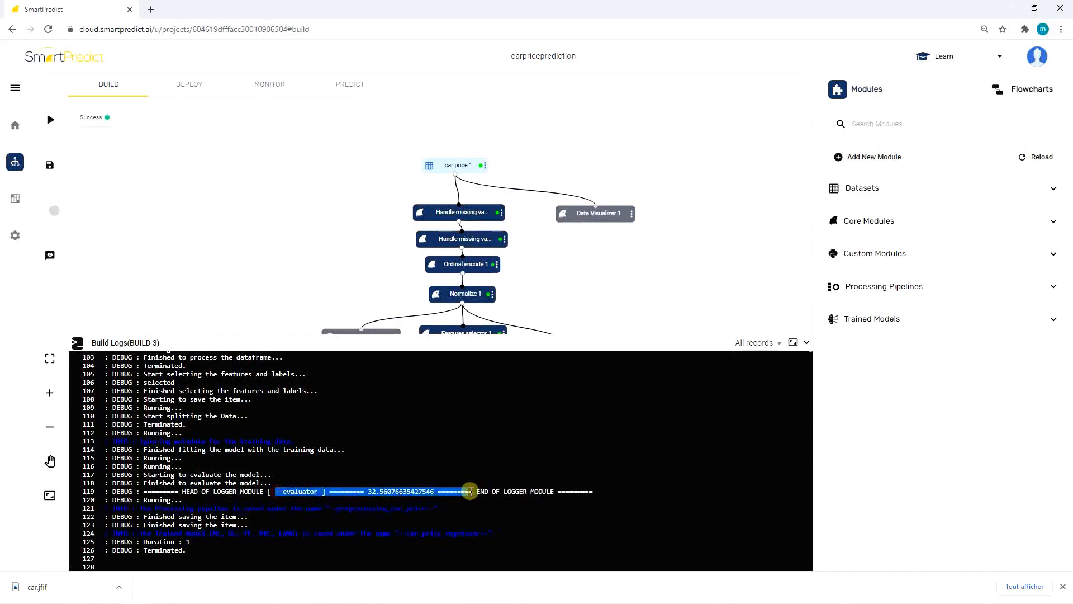
pyautogui.click(469, 491)
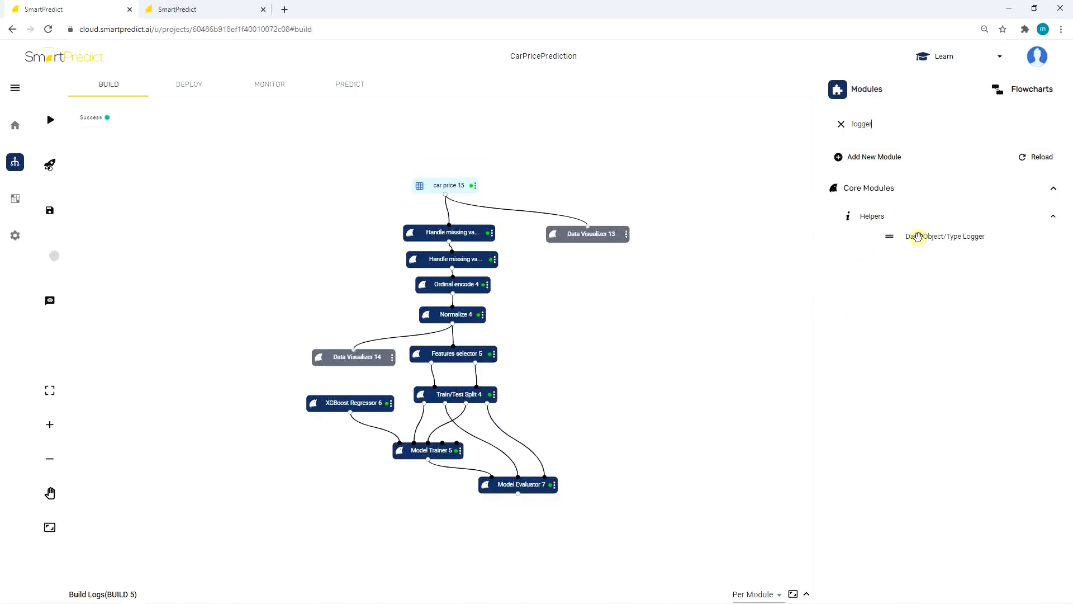
# Add a Data/Object/Type Logger fed by the Model Trainer and set its tag to output_ModelTrainer.
pyautogui.moveTo(918, 236)
pyautogui.mouseDown()
pyautogui.moveTo(553, 481)
pyautogui.moveTo(390, 503)
pyautogui.mouseUp()
pyautogui.moveTo(428, 459); pyautogui.dragTo(425, 497)
pyautogui.click(446, 509)
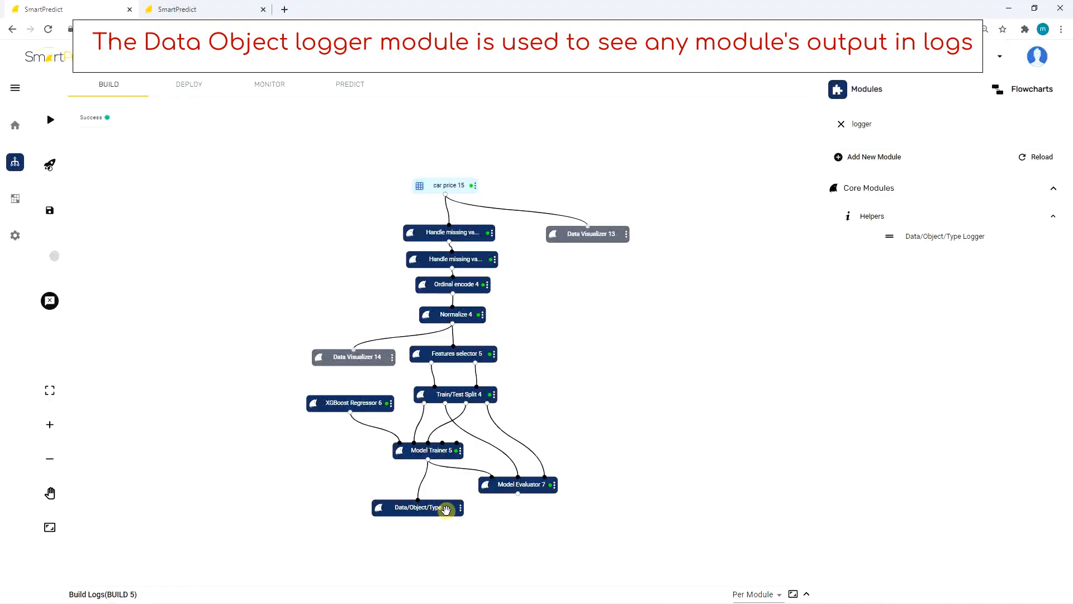
pyautogui.doubleClick(446, 508)
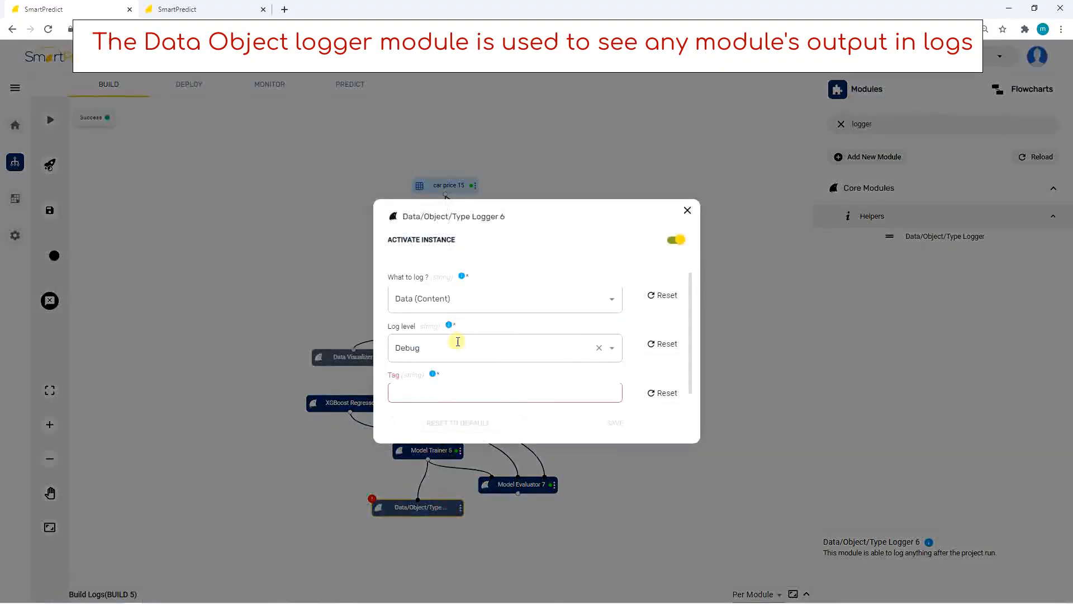
pyautogui.click(562, 391)
pyautogui.write('output_ModelTrainer')
pyautogui.click(614, 423)
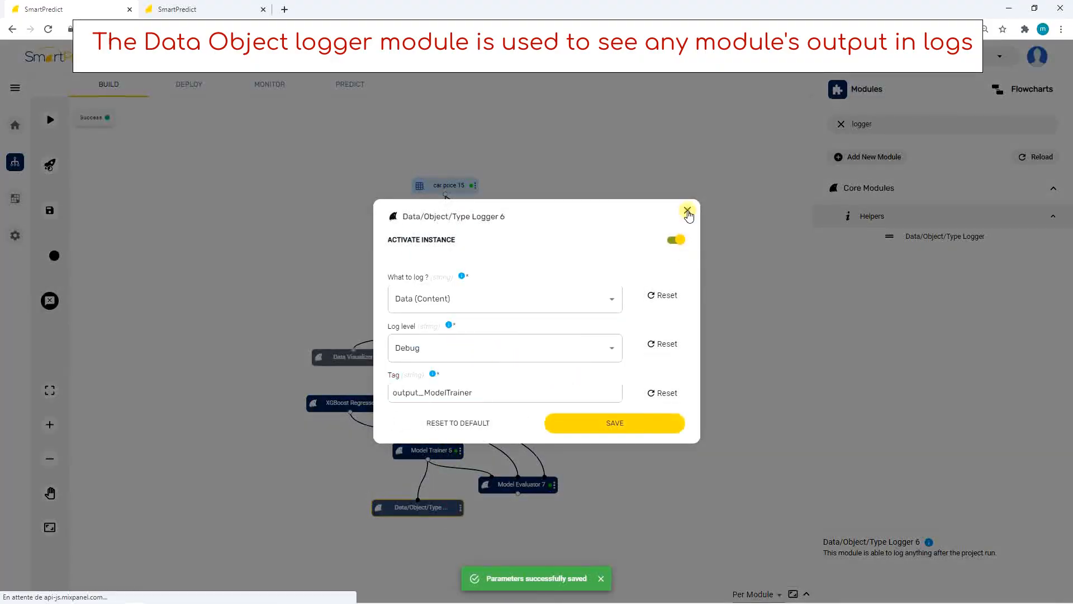
pyautogui.click(688, 211)
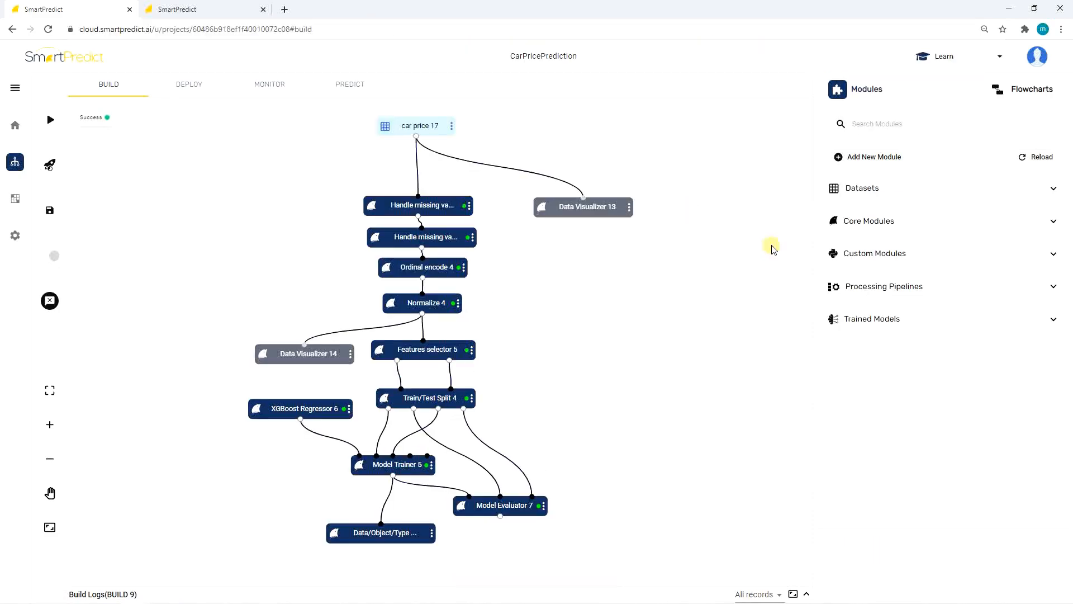
# Add the data_transforming_module custom module below the car price dataset and connect the dataset to it.
pyautogui.click(855, 250)
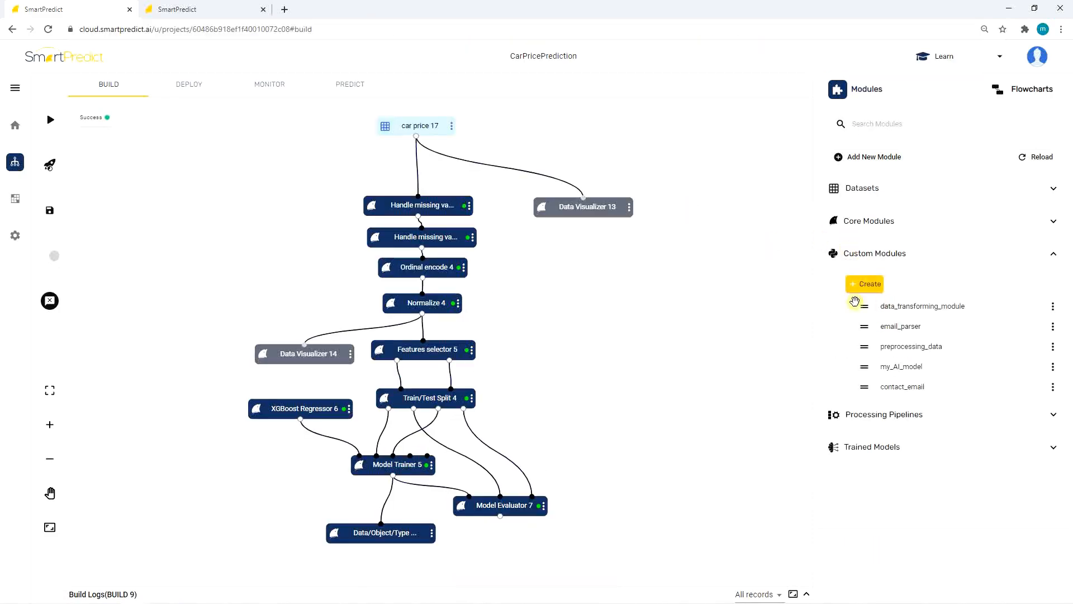
pyautogui.moveTo(861, 304); pyautogui.dragTo(305, 155)
pyautogui.doubleClick(415, 154)
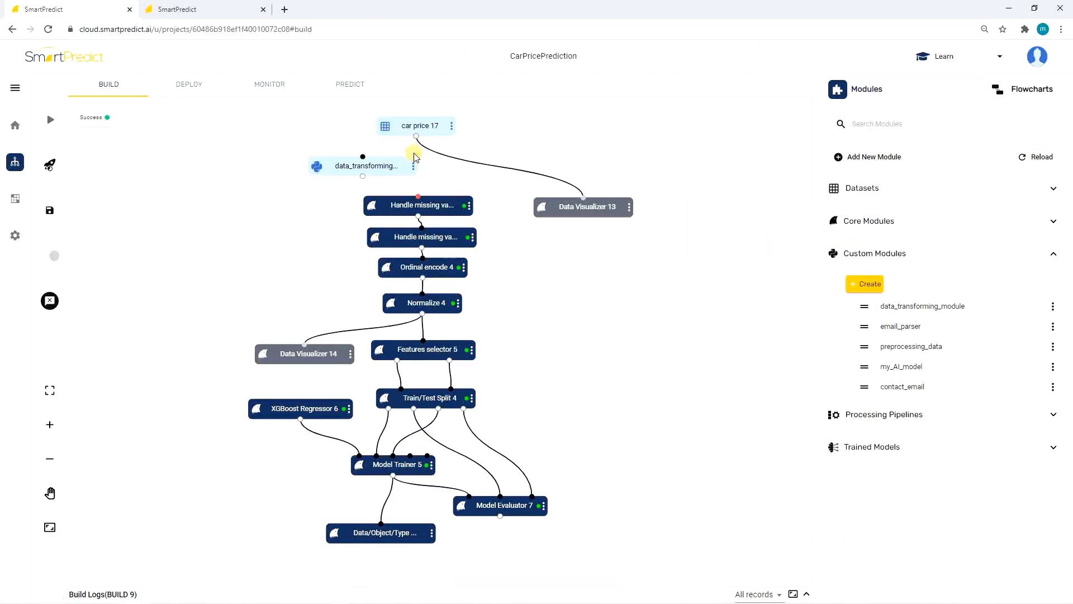
pyautogui.moveTo(416, 137)
pyautogui.mouseDown()
pyautogui.moveTo(362, 156)
pyautogui.moveTo(415, 196)
pyautogui.moveTo(424, 177)
pyautogui.mouseUp()
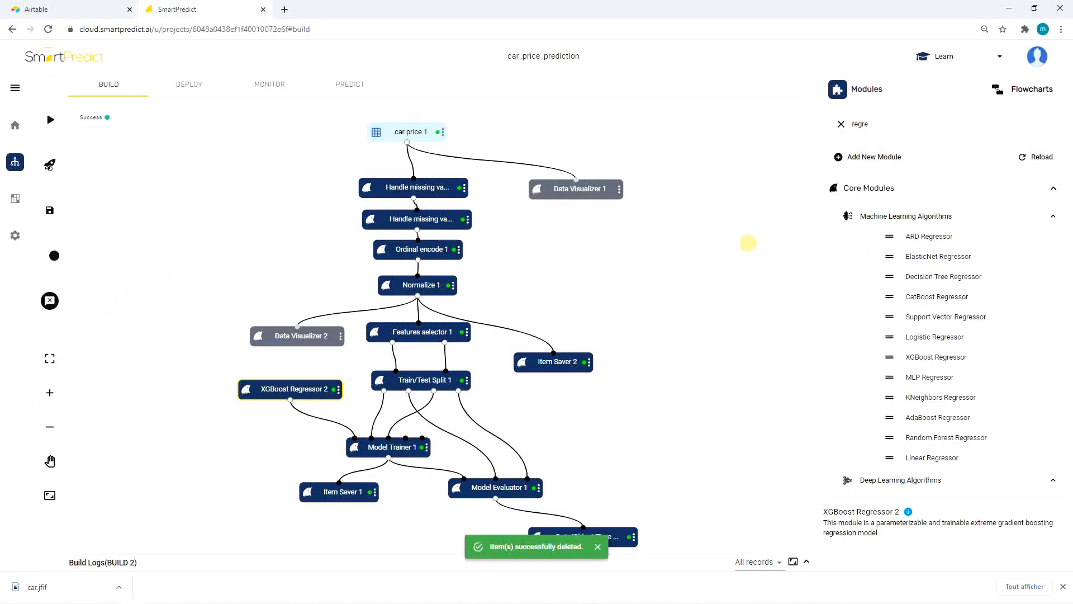
pyautogui.hotkey('ctrl', 'a')
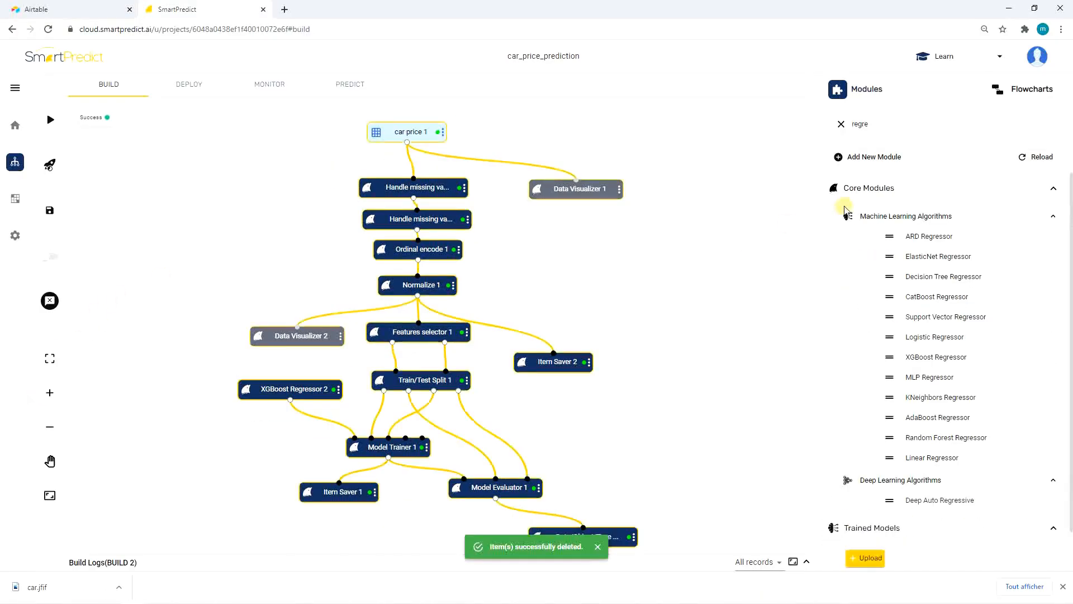
# Save Flowchart 1 as a saved flowchart with a name beginning with car.
pyautogui.click(1007, 85)
pyautogui.click(832, 184)
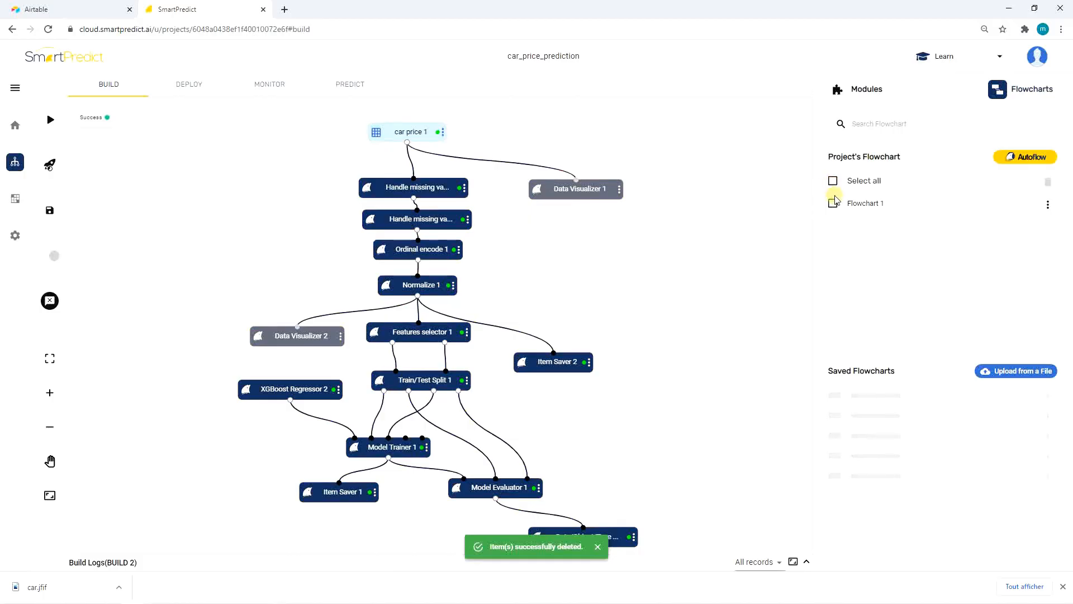
pyautogui.click(1048, 204)
pyautogui.click(1016, 206)
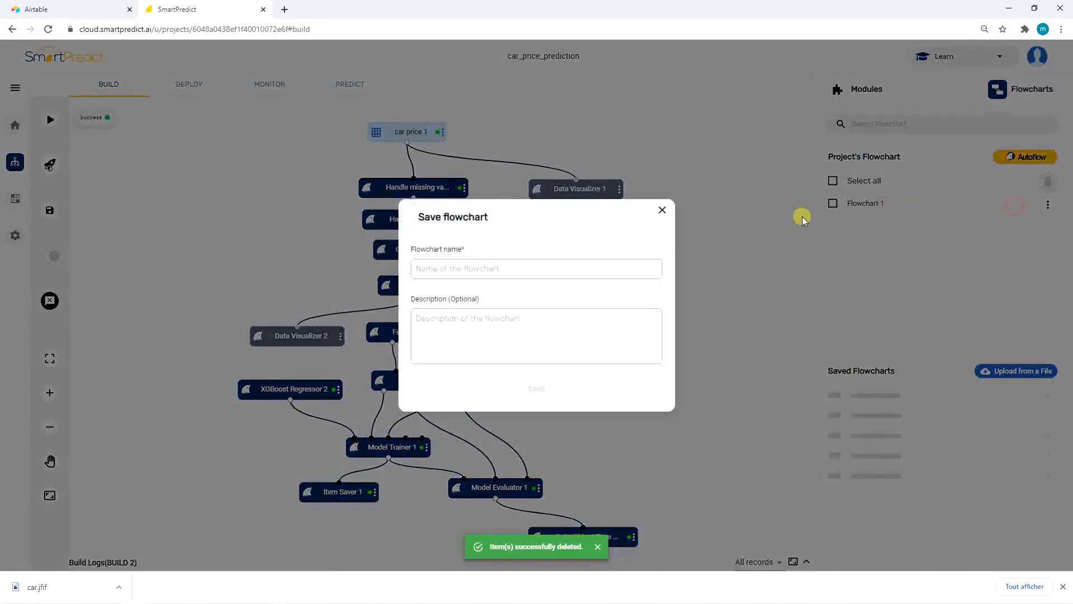
pyautogui.write('car p')
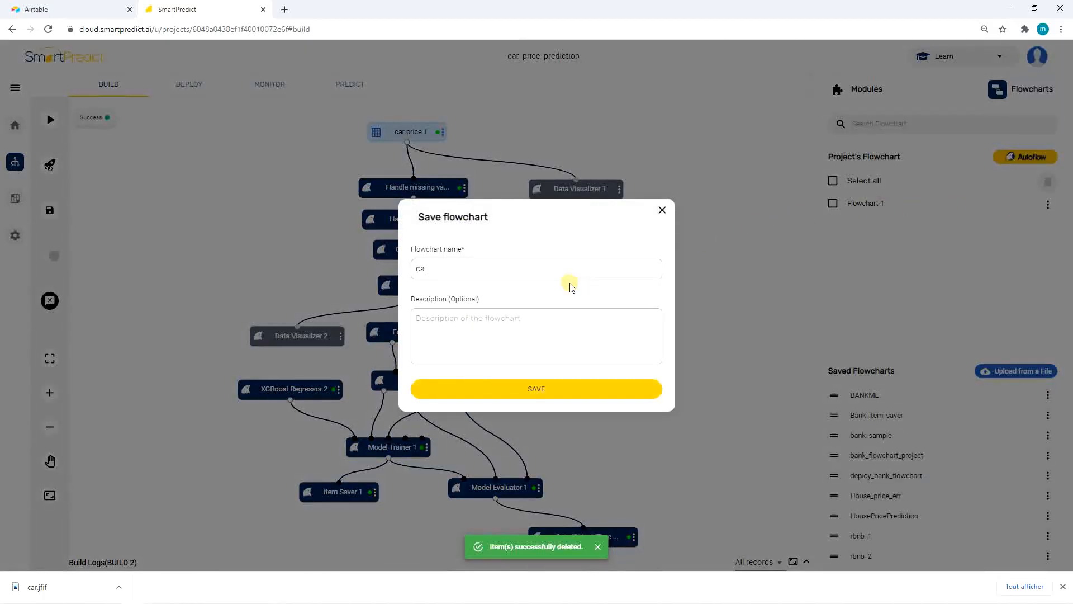
pyautogui.write('r')
pyautogui.click(522, 390)
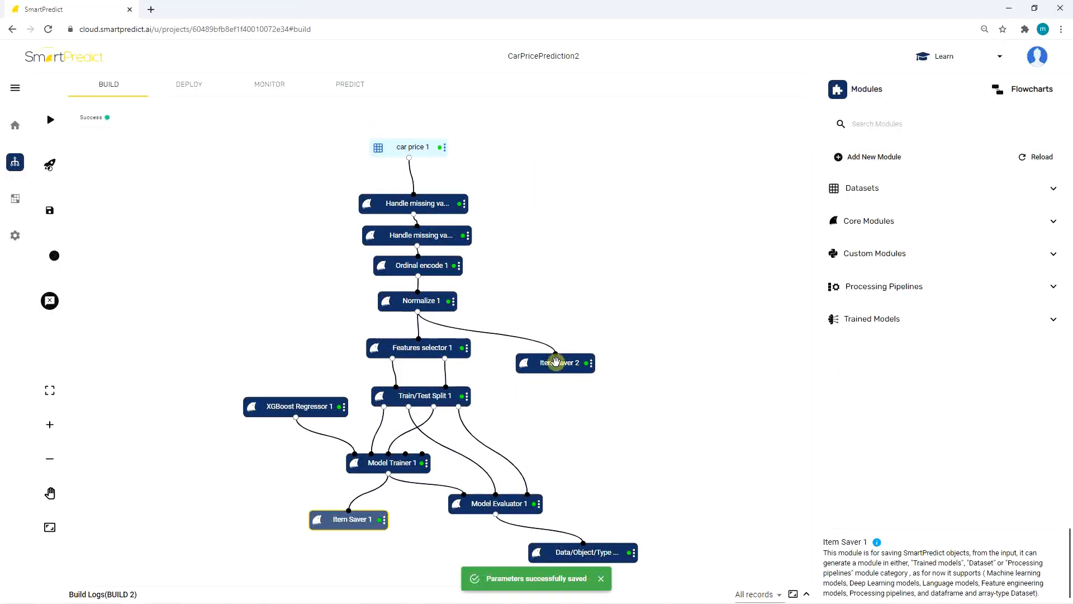
# Configure Item Saver 2 to store a Processing pipeline item named preprocess.
pyautogui.click(556, 362)
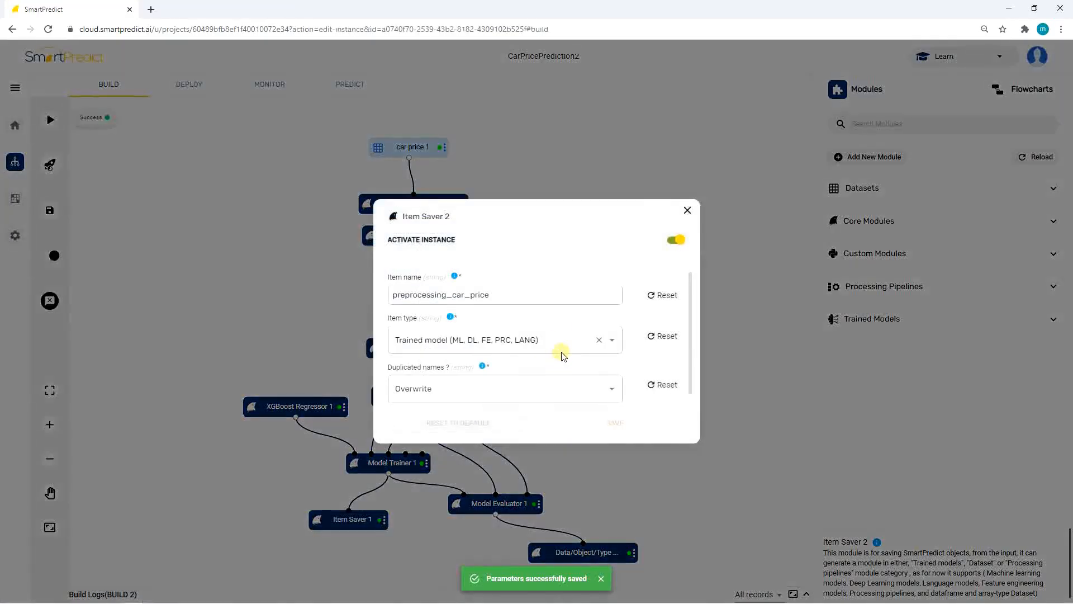
pyautogui.click(611, 339)
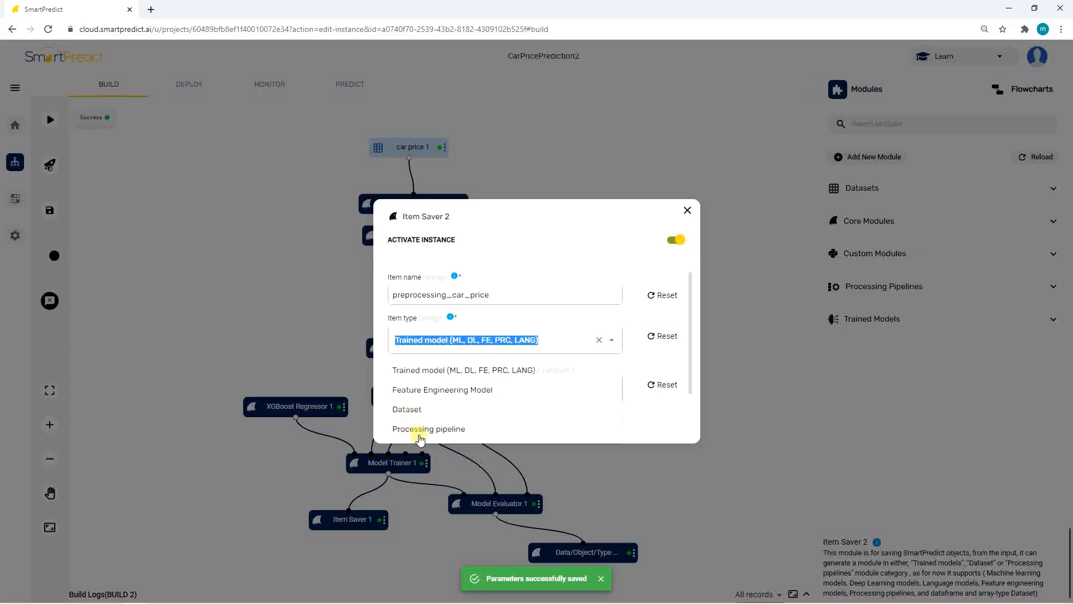
pyautogui.click(438, 435)
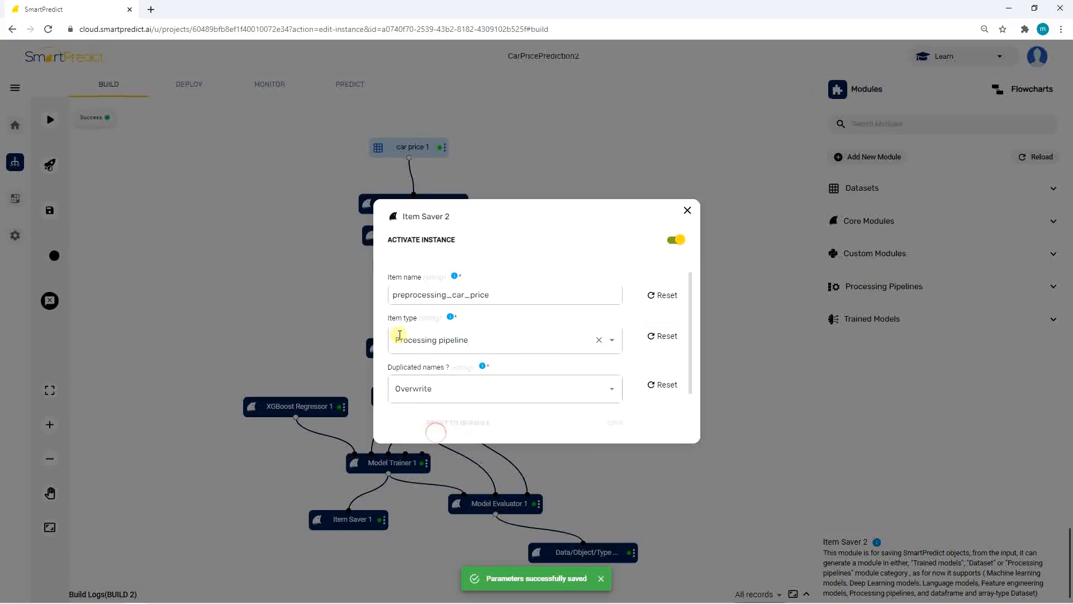
pyautogui.doubleClick(495, 295)
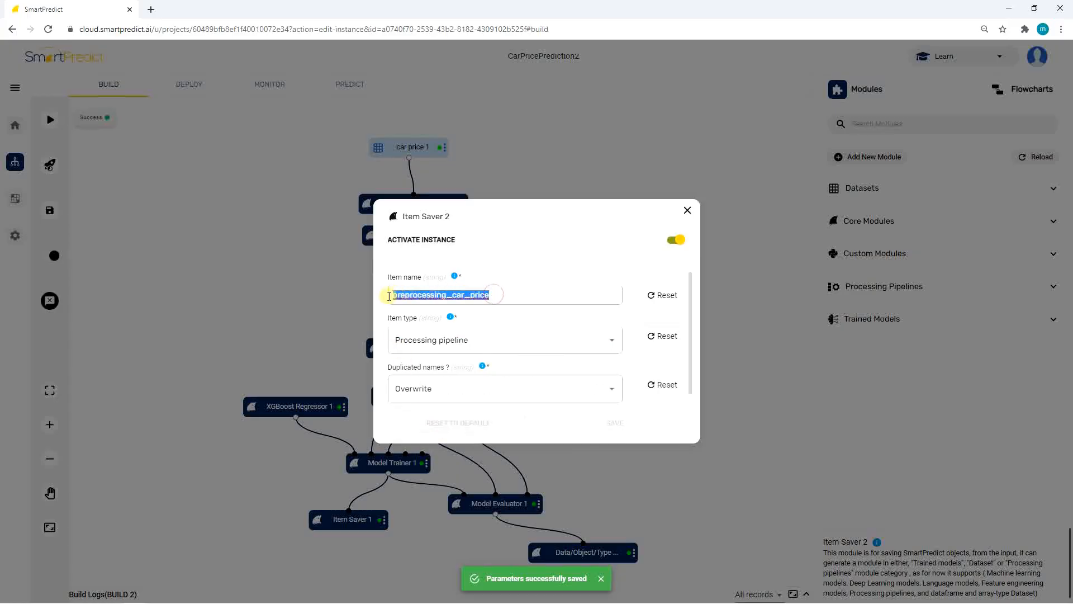
pyautogui.write('preprocess')
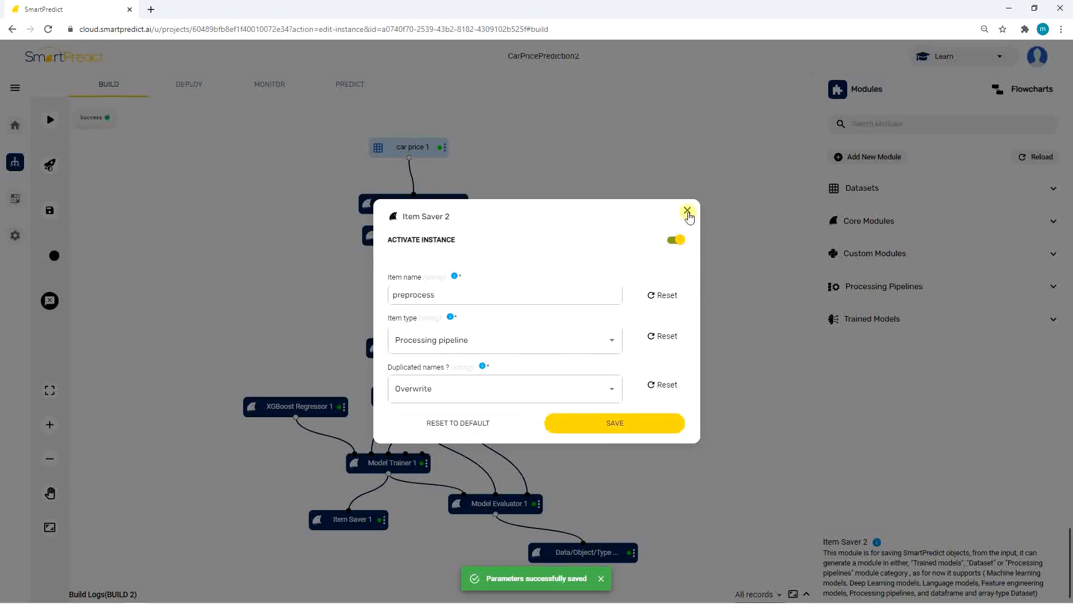
pyautogui.click(687, 210)
# Inspect Item Saver 1's settings and browse the list of saved trained models.
pyautogui.click(343, 516)
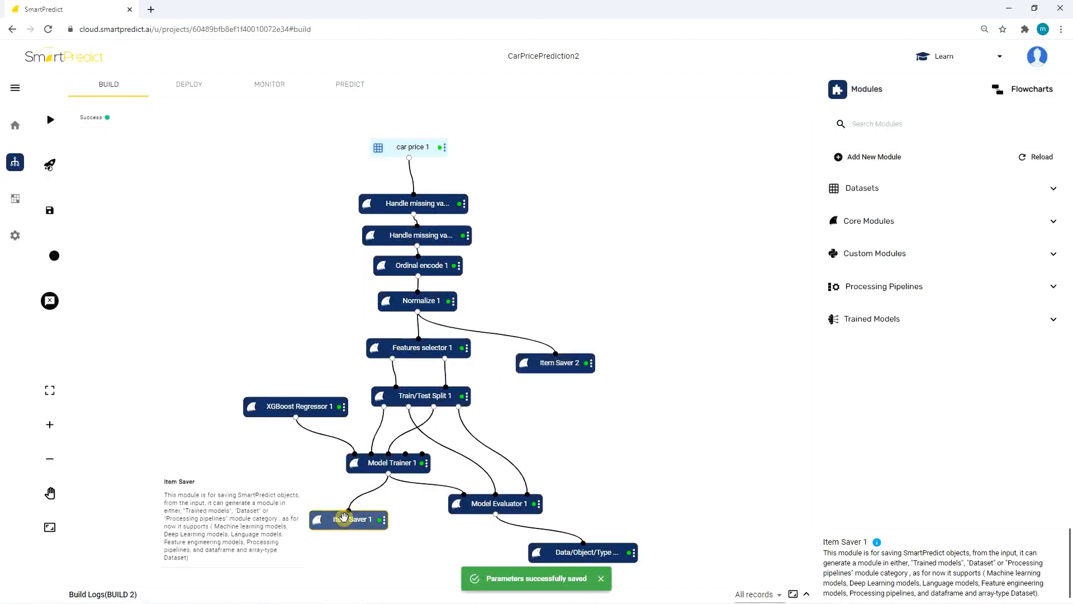
pyautogui.doubleClick(343, 516)
pyautogui.click(689, 211)
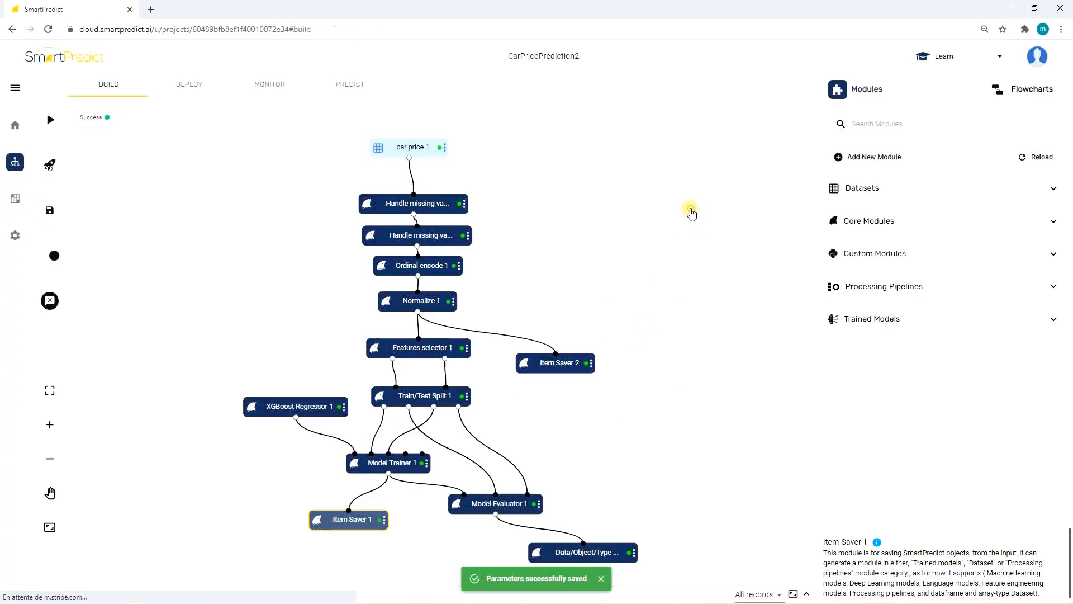
pyautogui.click(872, 319)
pyautogui.scroll(-1, 882, 414)
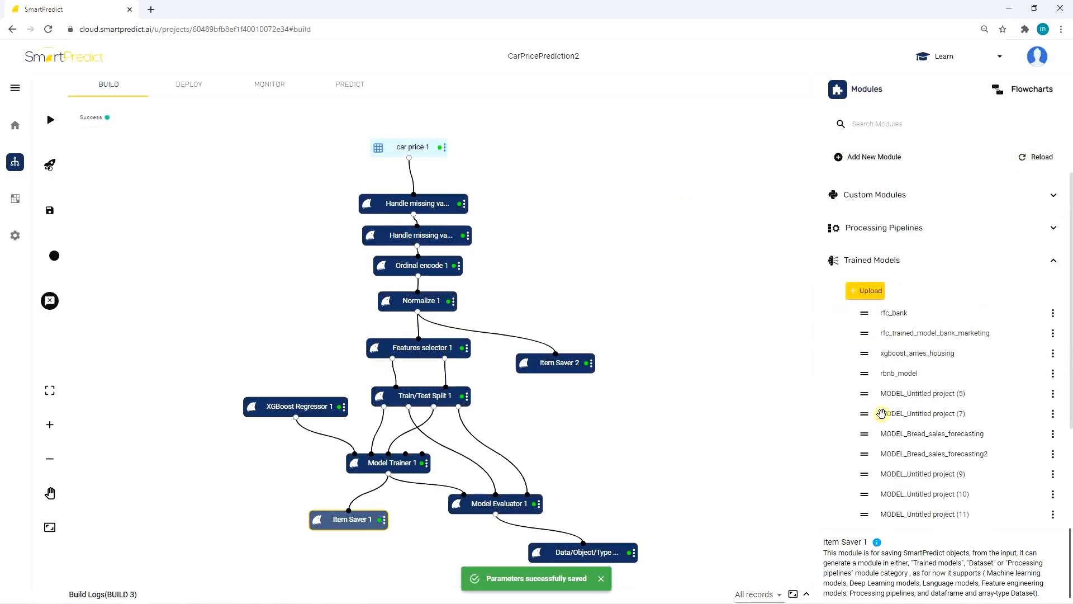
pyautogui.scroll(-2, 881, 414)
pyautogui.moveTo(902, 498); pyautogui.dragTo(752, 464)
pyautogui.scroll(3, 883, 428)
pyautogui.click(838, 286)
pyautogui.scroll(-4, 886, 362)
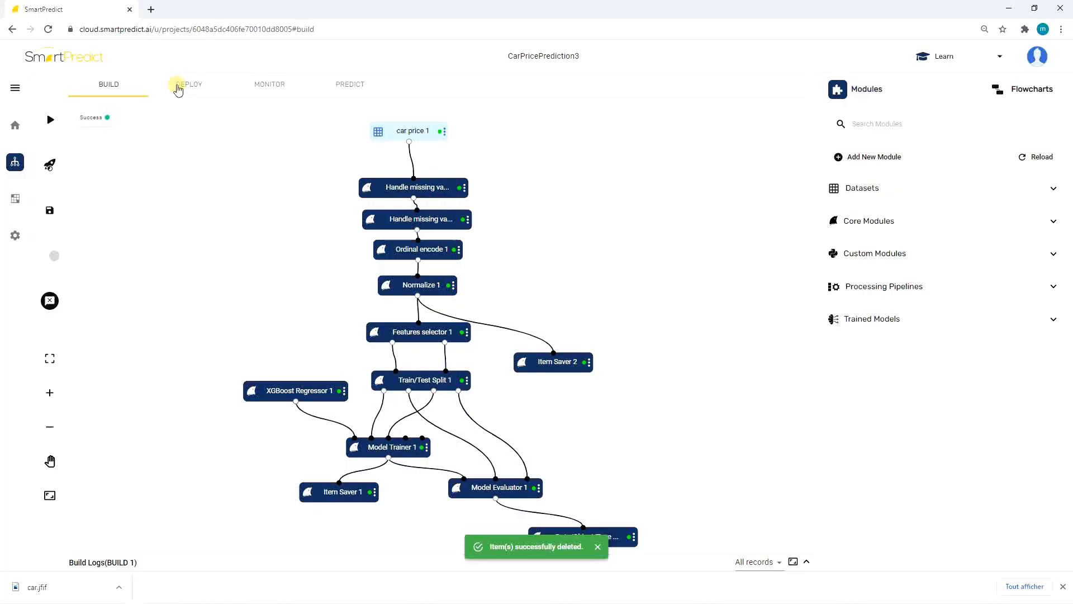
# Create a deployment by translating Flowchart 1 into a deployment flowchart.
pyautogui.click(177, 87)
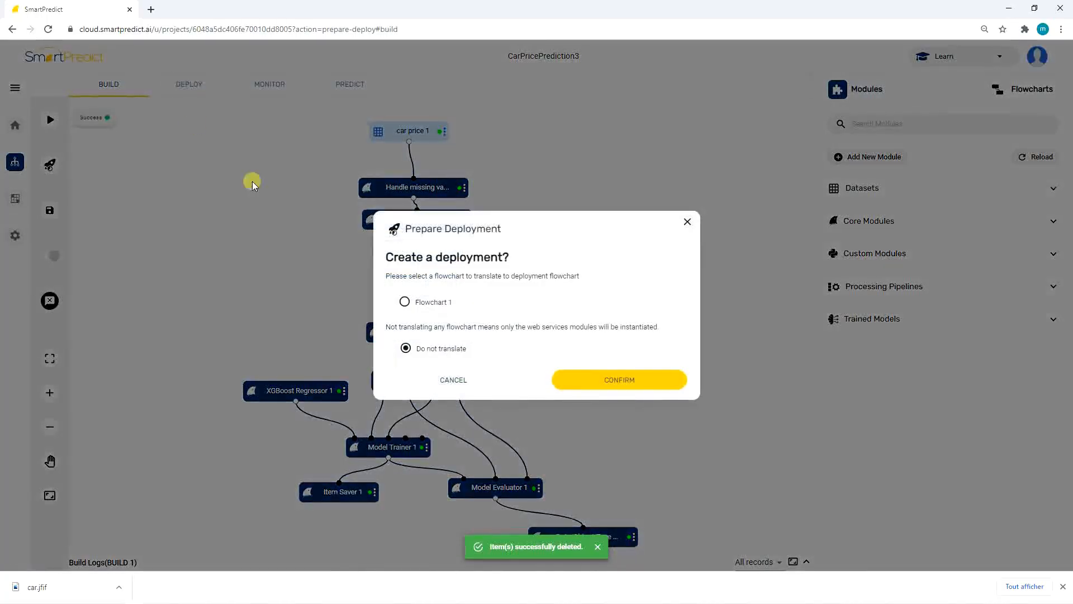
pyautogui.click(404, 301)
pyautogui.click(561, 379)
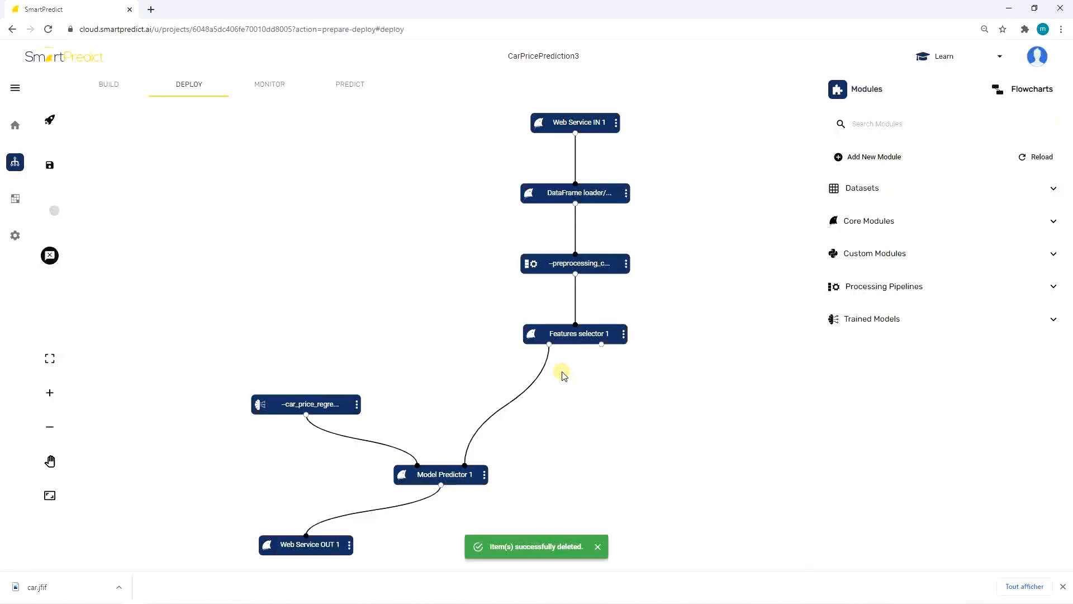
# Reposition the DataFrame loader and preprocessing modules, then run the deployment on the SPVM3 resource template.
pyautogui.moveTo(557, 194); pyautogui.dragTo(557, 203)
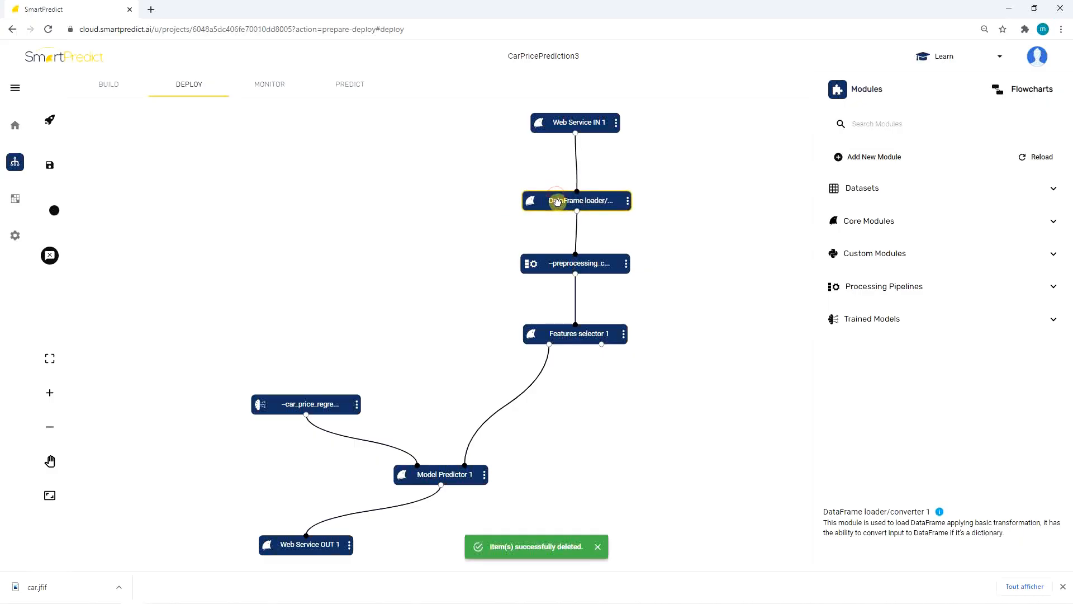
pyautogui.moveTo(549, 268)
pyautogui.mouseDown()
pyautogui.moveTo(538, 266)
pyautogui.moveTo(554, 276)
pyautogui.mouseUp()
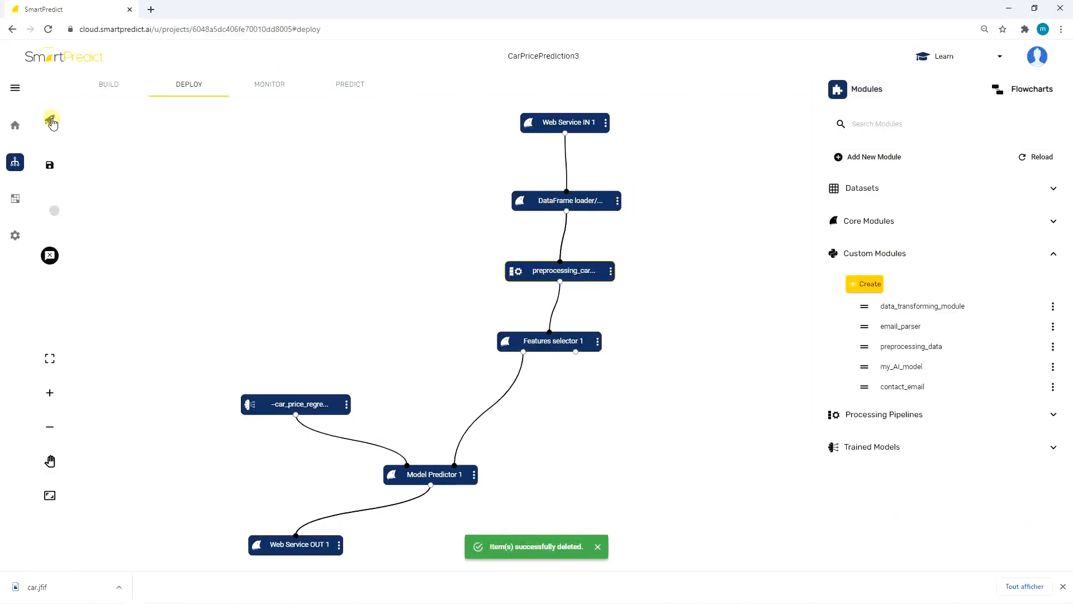
pyautogui.click(50, 119)
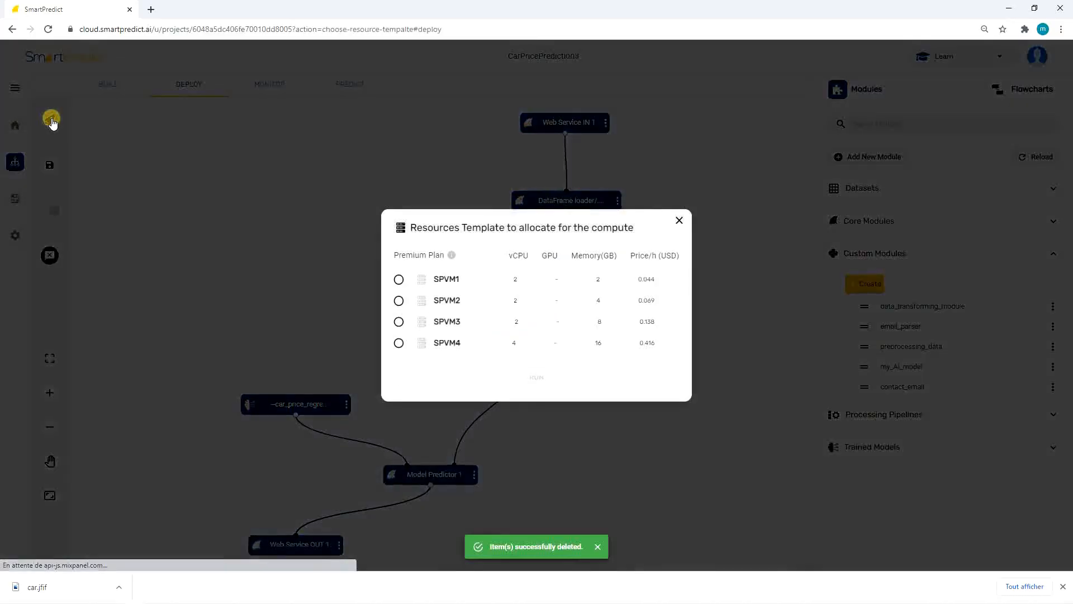
pyautogui.click(398, 322)
pyautogui.click(472, 370)
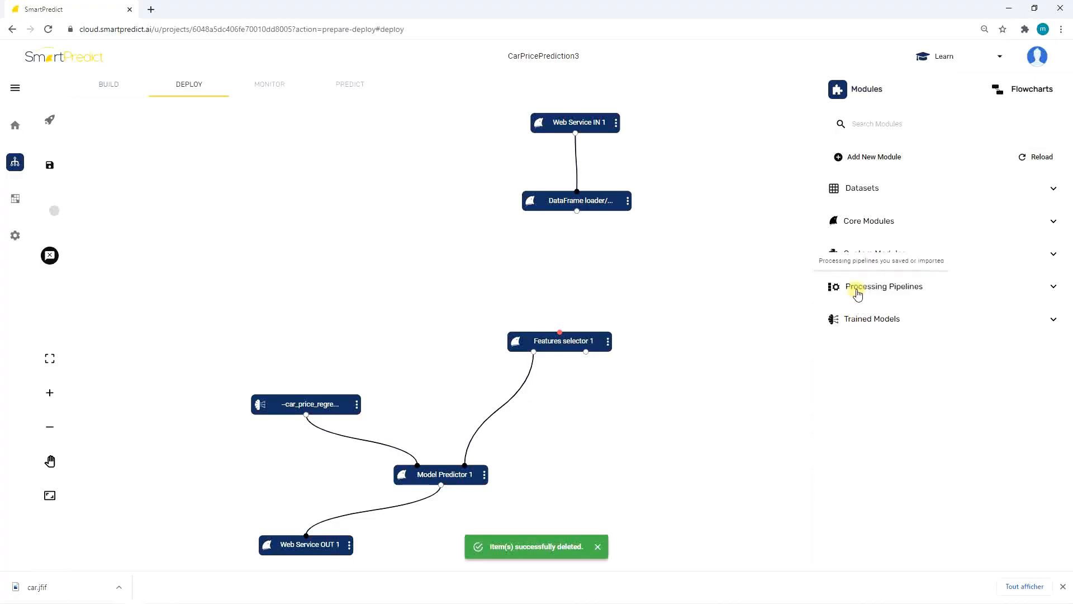
# Add the preprocessing_car_price processing pipeline and connect it between the DataFrame loader and the Features selector.
pyautogui.click(856, 288)
pyautogui.scroll(-4, 920, 455)
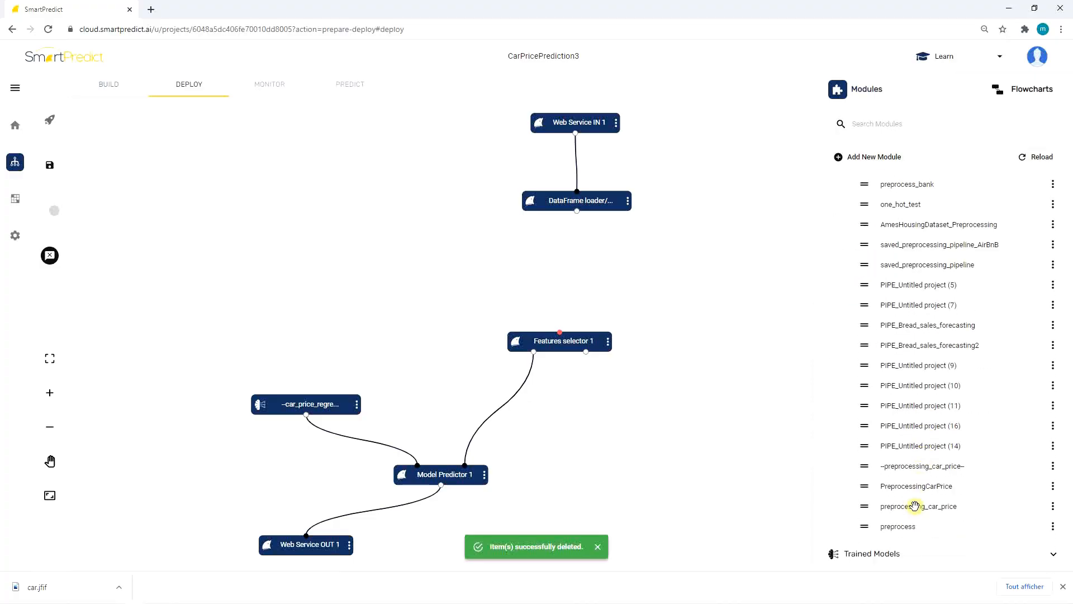
pyautogui.moveTo(913, 505); pyautogui.dragTo(518, 249)
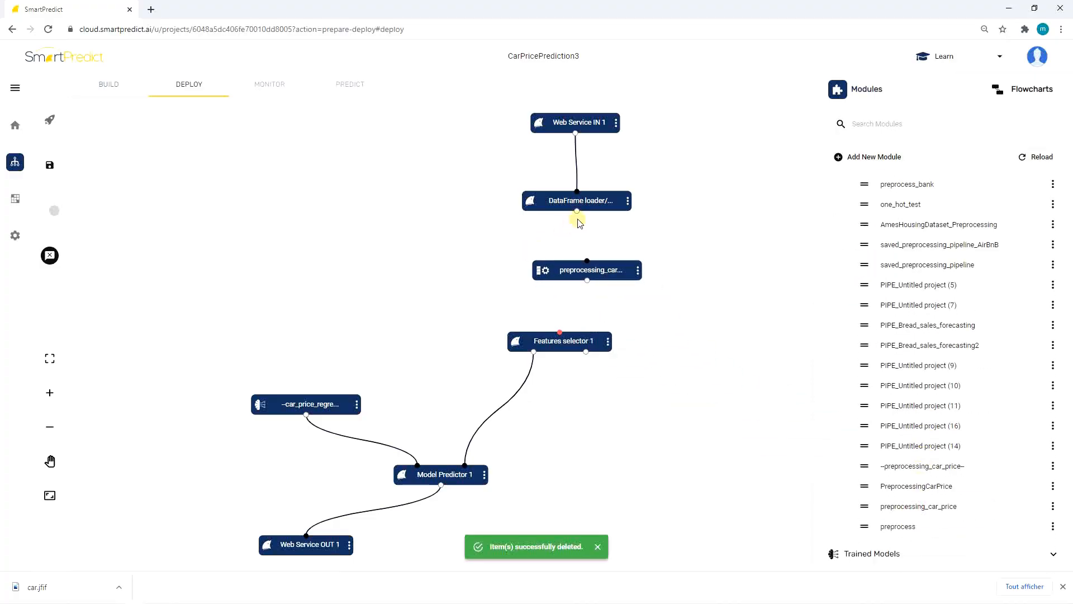
pyautogui.moveTo(577, 214)
pyautogui.mouseDown()
pyautogui.moveTo(591, 269)
pyautogui.moveTo(565, 329)
pyautogui.mouseUp()
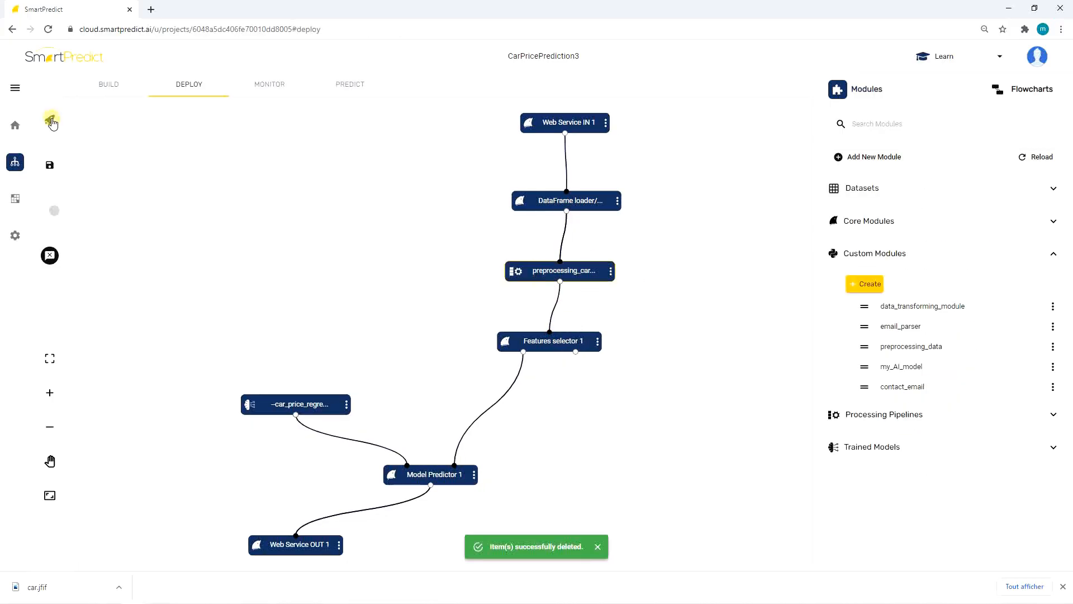
# Redeploy the updated flowchart on the SPVM3 resource template.
pyautogui.click(51, 119)
pyautogui.click(398, 322)
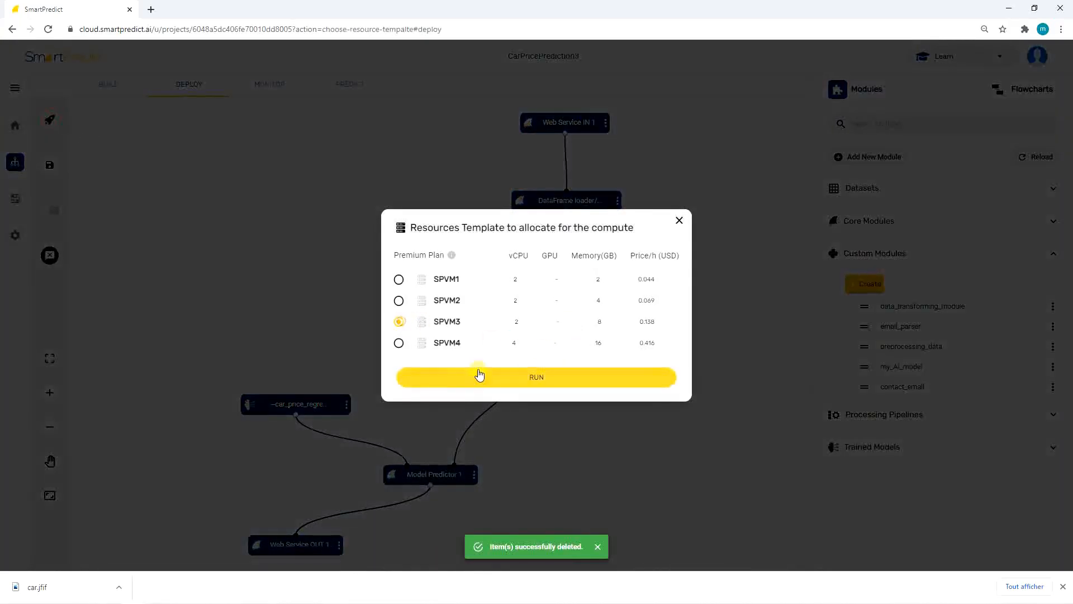
pyautogui.click(469, 369)
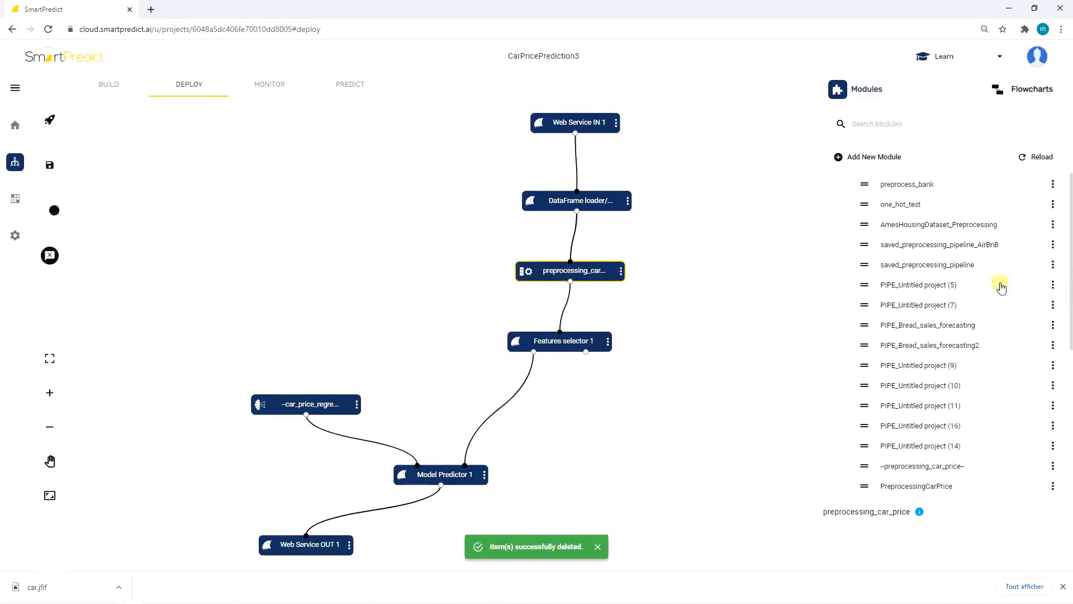
pyautogui.scroll(4, 1000, 283)
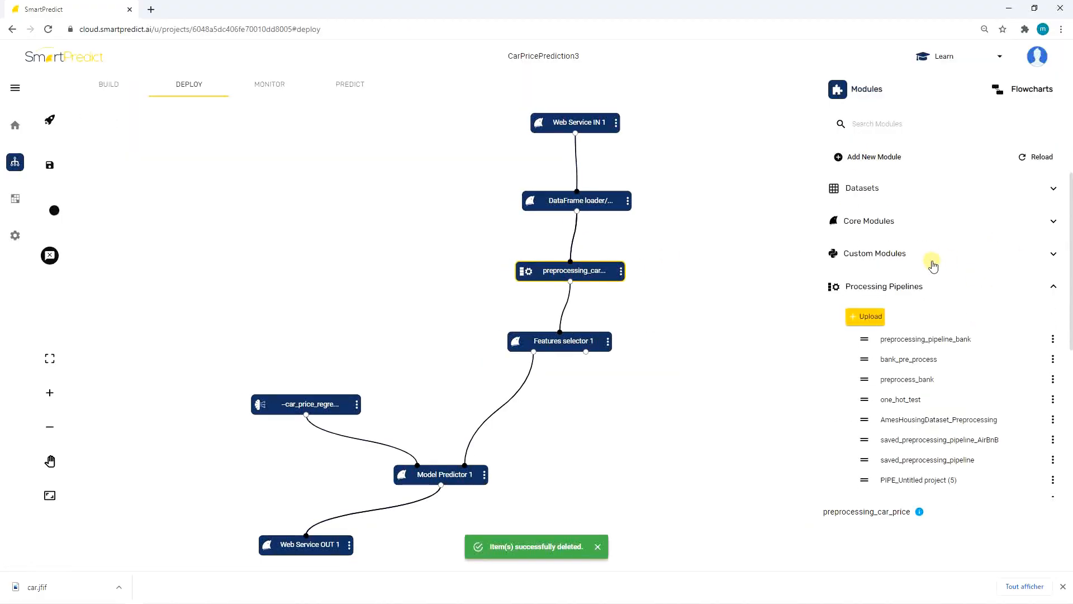
pyautogui.click(933, 263)
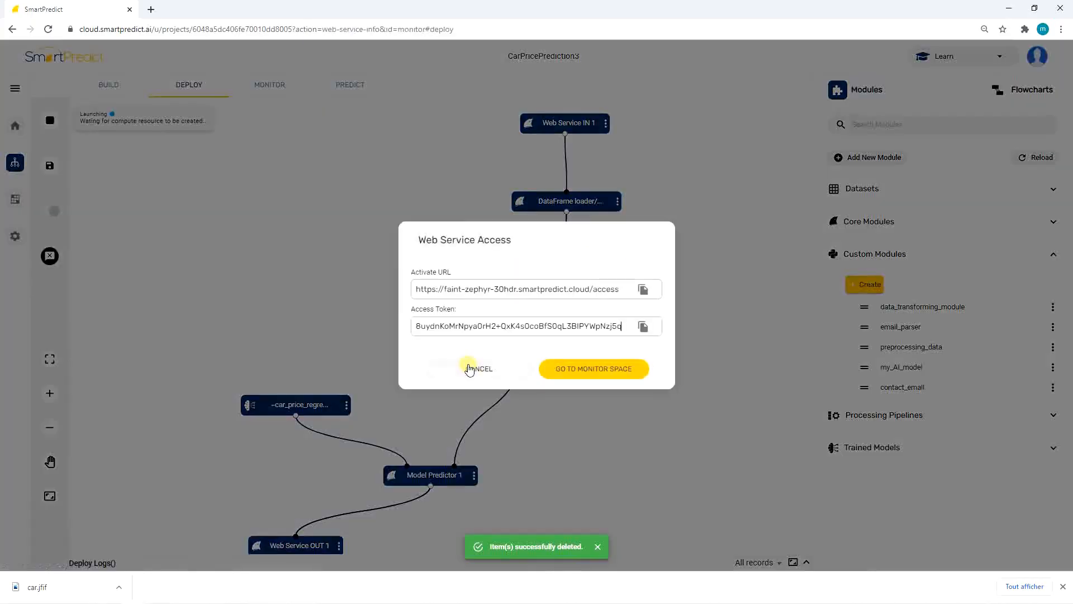
# Open the monitor space and review the web service's active URL, access tokens and JavaScript code sample.
pyautogui.click(558, 369)
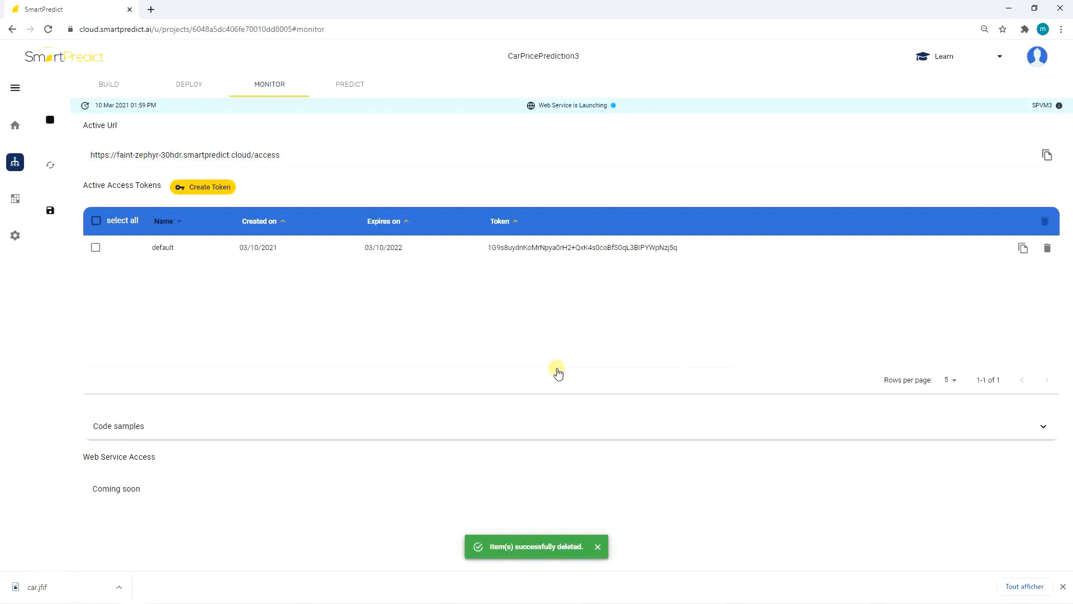
pyautogui.moveTo(688, 275); pyautogui.dragTo(408, 250)
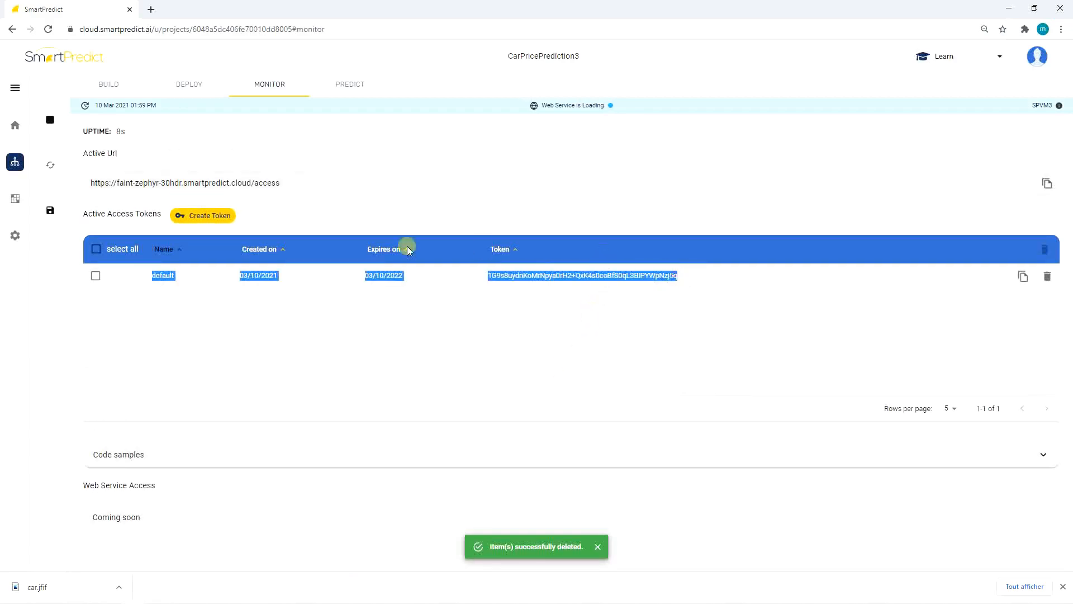
pyautogui.click(331, 183)
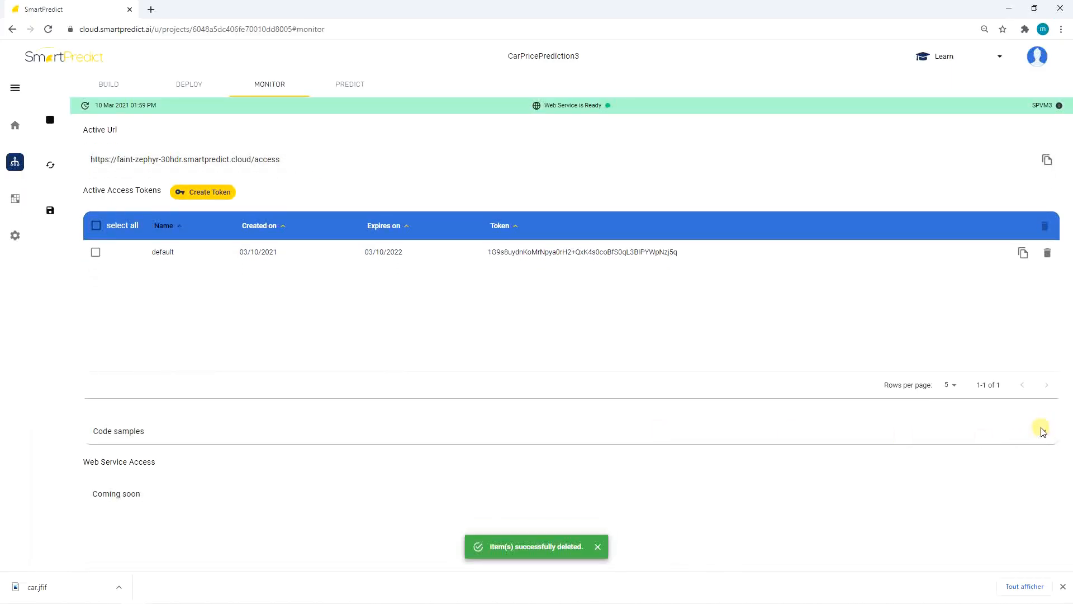
pyautogui.click(1042, 430)
pyautogui.scroll(-3, 701, 495)
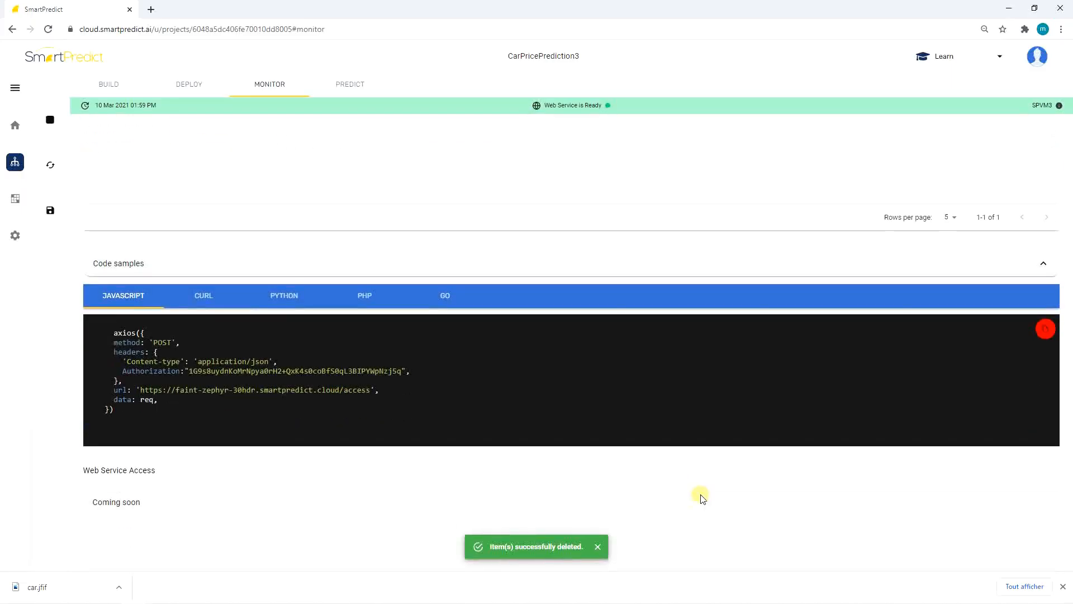
pyautogui.scroll(3, 700, 496)
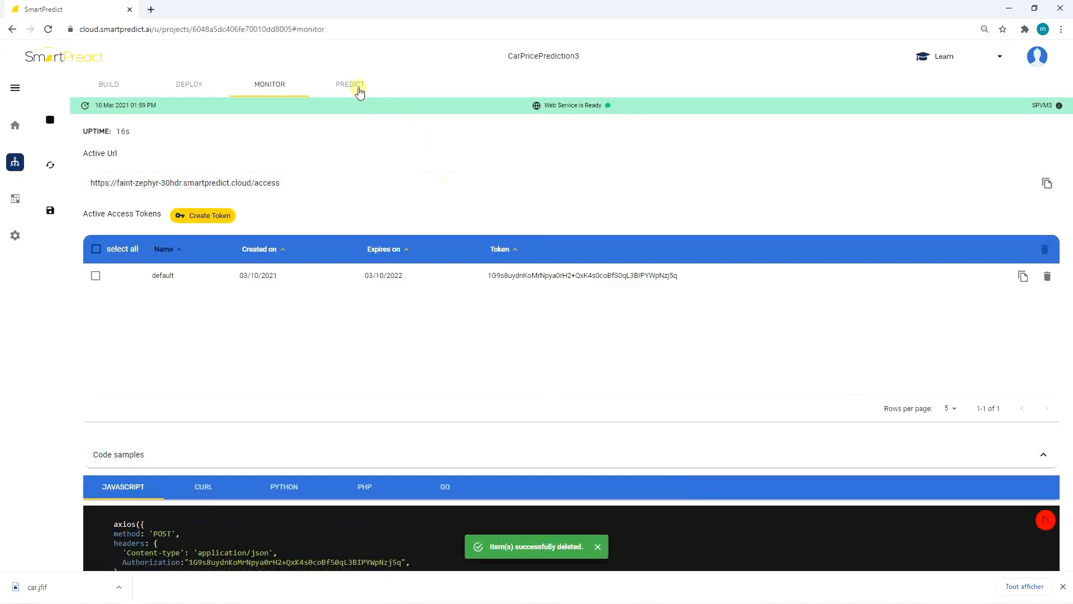
# Open the Predict space and create a new request named car_price.
pyautogui.click(358, 91)
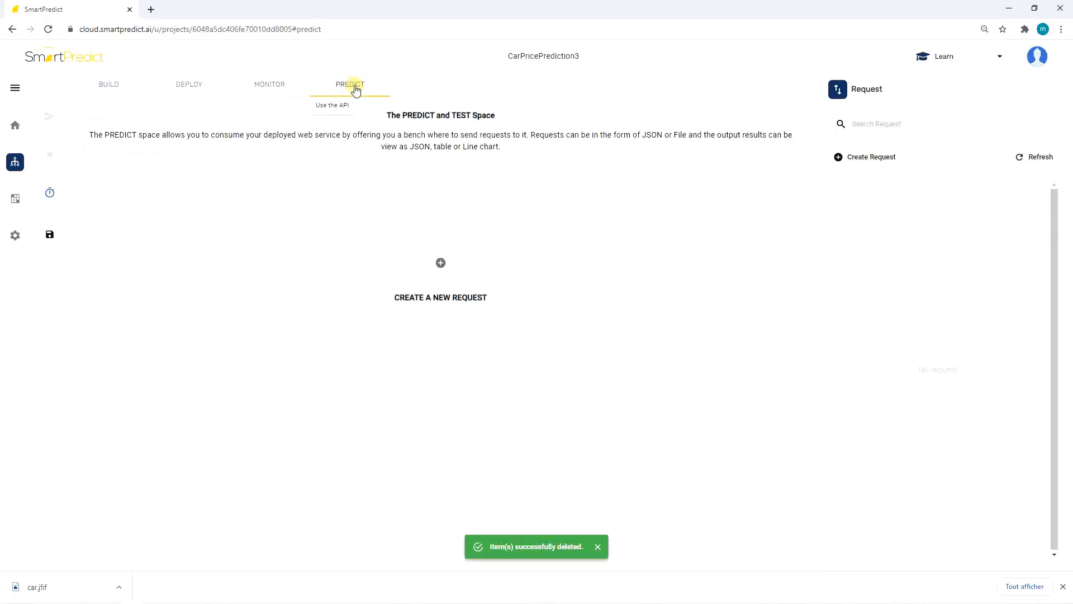
pyautogui.click(440, 263)
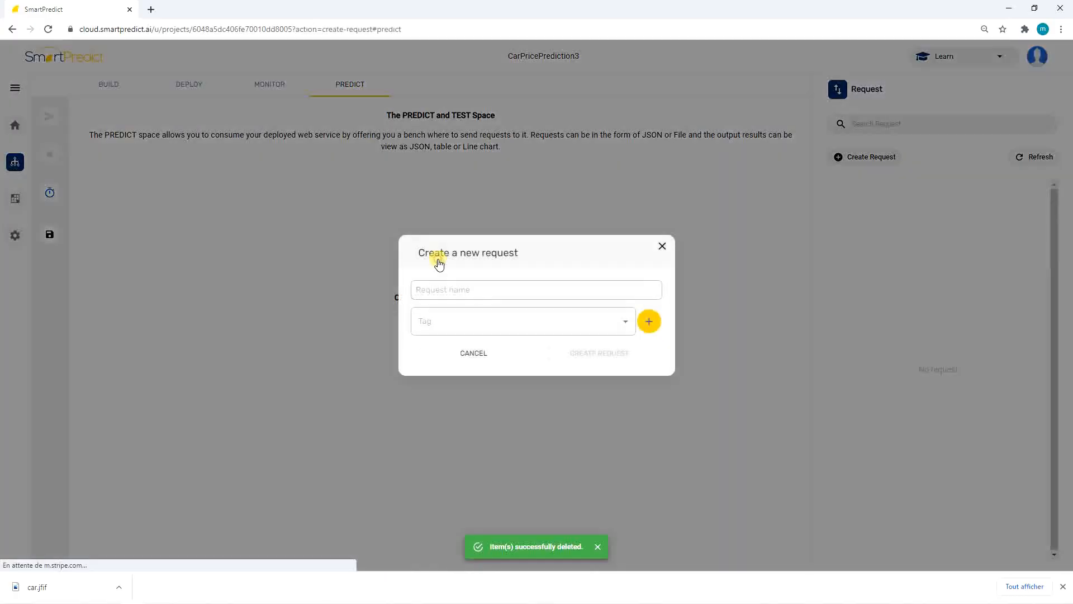
pyautogui.click(442, 290)
pyautogui.write('car_price')
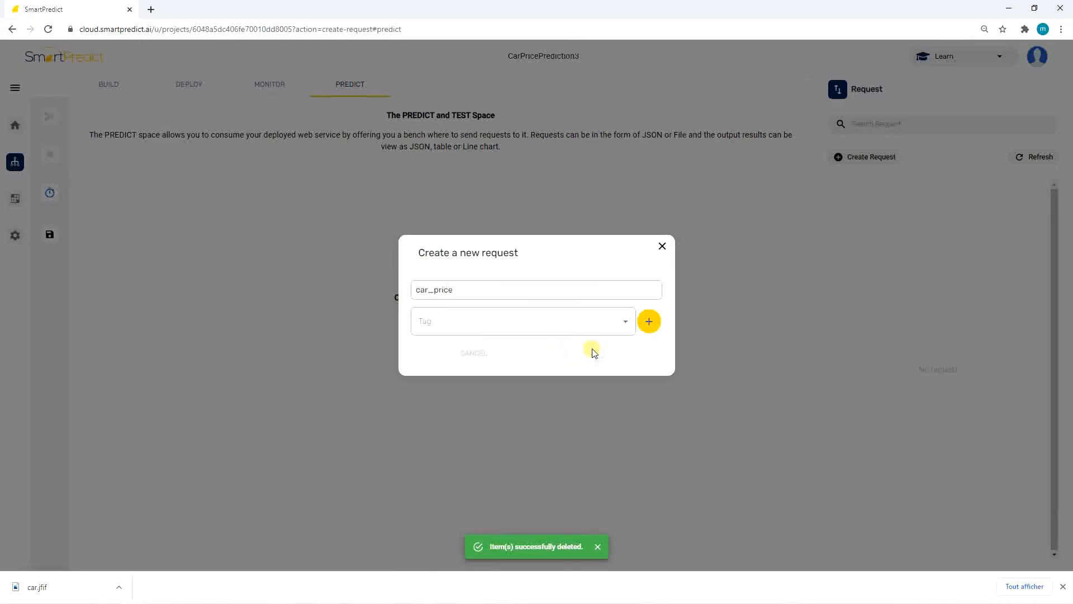
pyautogui.click(593, 352)
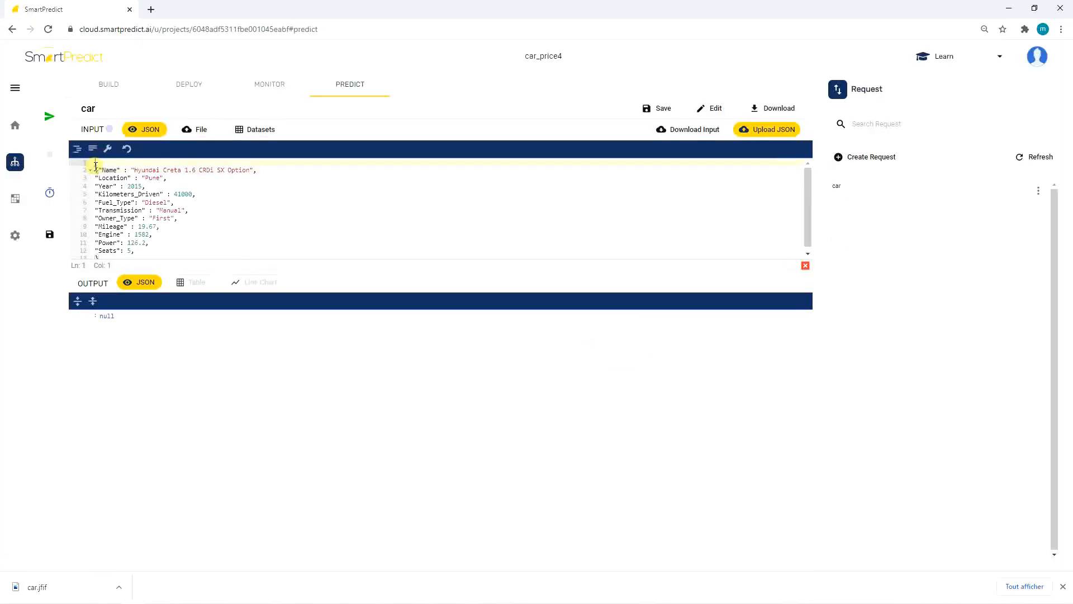
# Fill the request input with a JSON car record for a Hyundai Creta 1.6 CRDi SX Option and send it.
pyautogui.moveTo(95, 166); pyautogui.dragTo(117, 257)
pyautogui.click(116, 257)
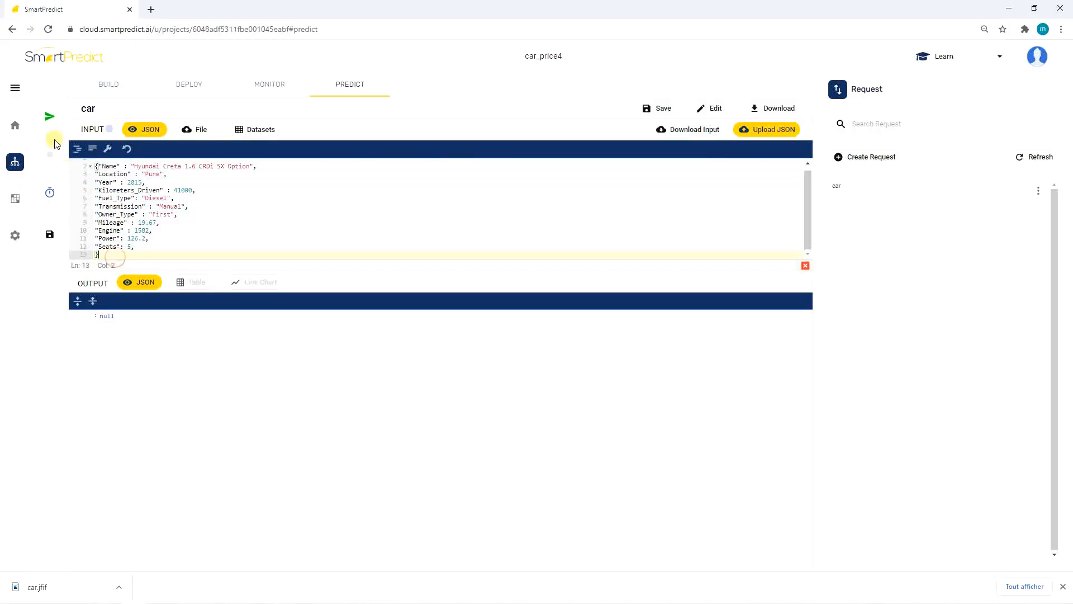
pyautogui.click(47, 115)
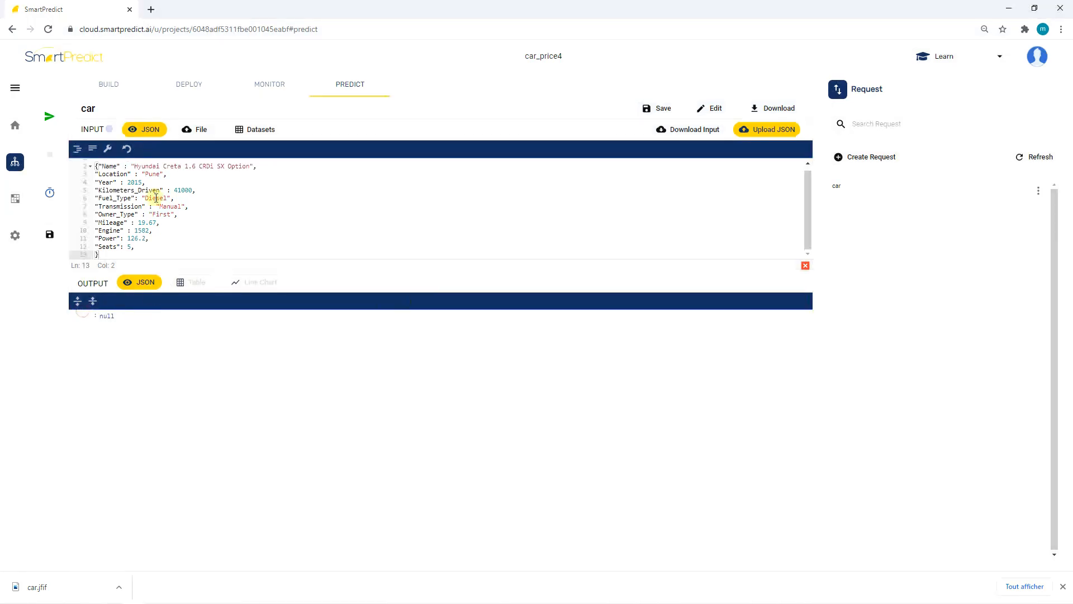
# In the deployment flowchart, add a Data/Object/Type Logger module and connect the DataFrame loader's output to it.
pyautogui.click(171, 87)
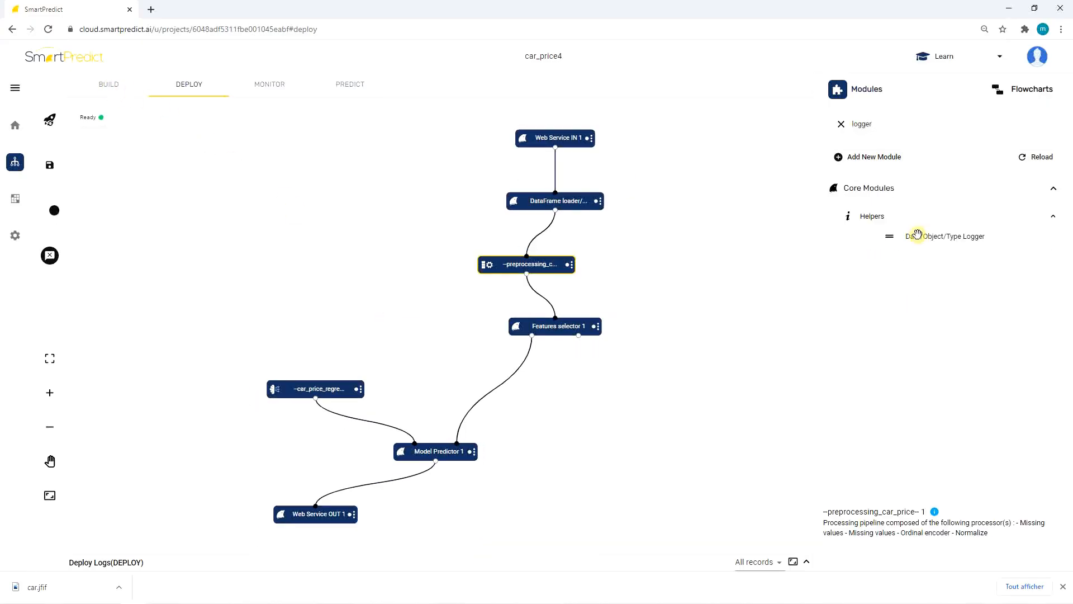
pyautogui.moveTo(917, 232); pyautogui.dragTo(397, 218)
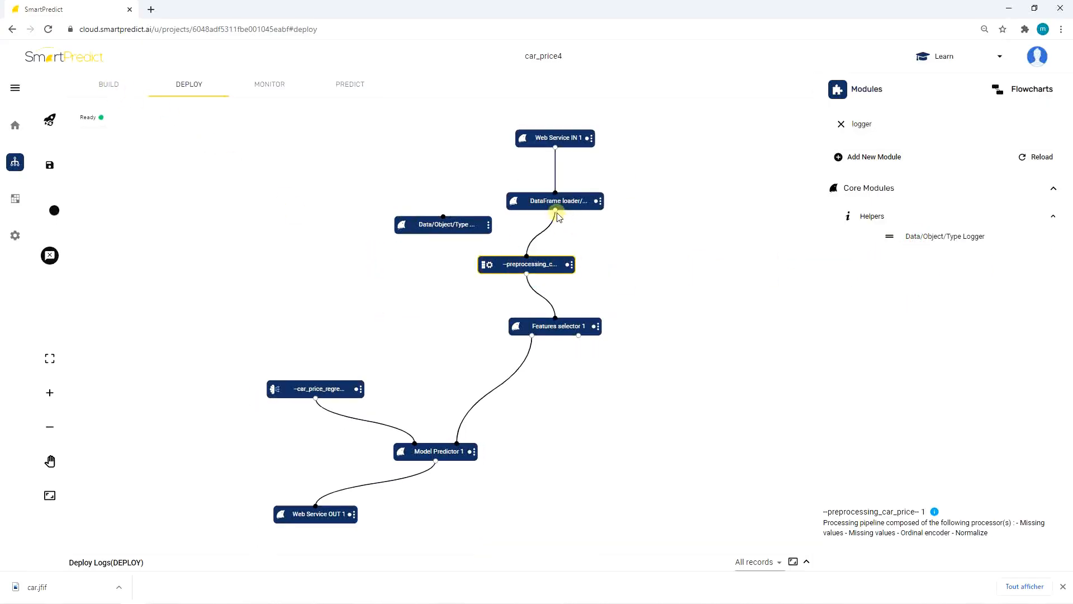
pyautogui.moveTo(556, 211); pyautogui.dragTo(433, 233)
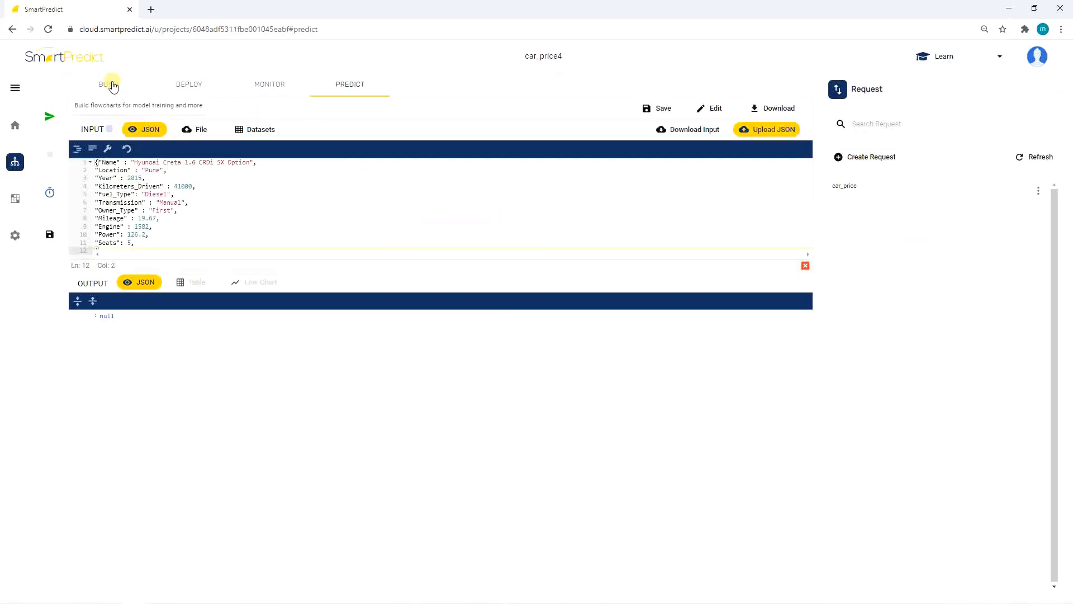
# Review the build flowchart and the deploy logs, then return to the car_price request in the Predict space.
pyautogui.click(109, 84)
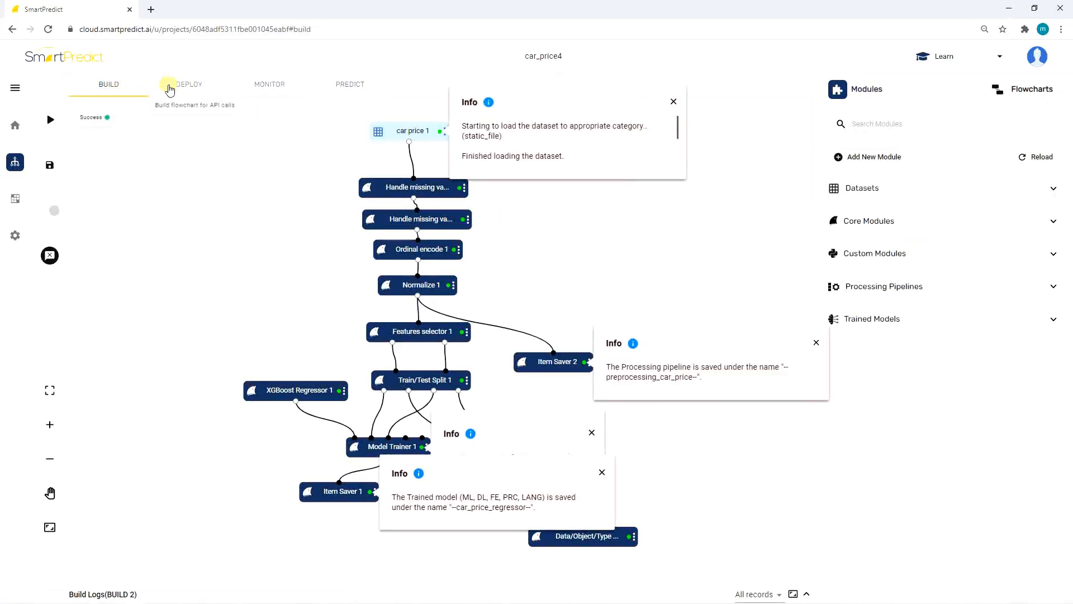
pyautogui.click(188, 86)
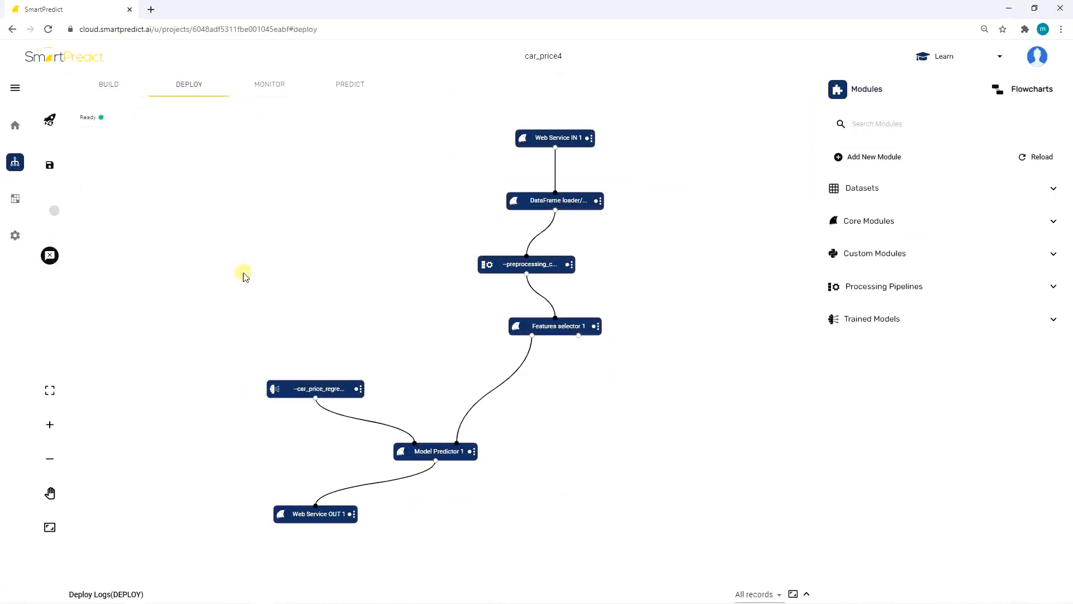
pyautogui.click(808, 593)
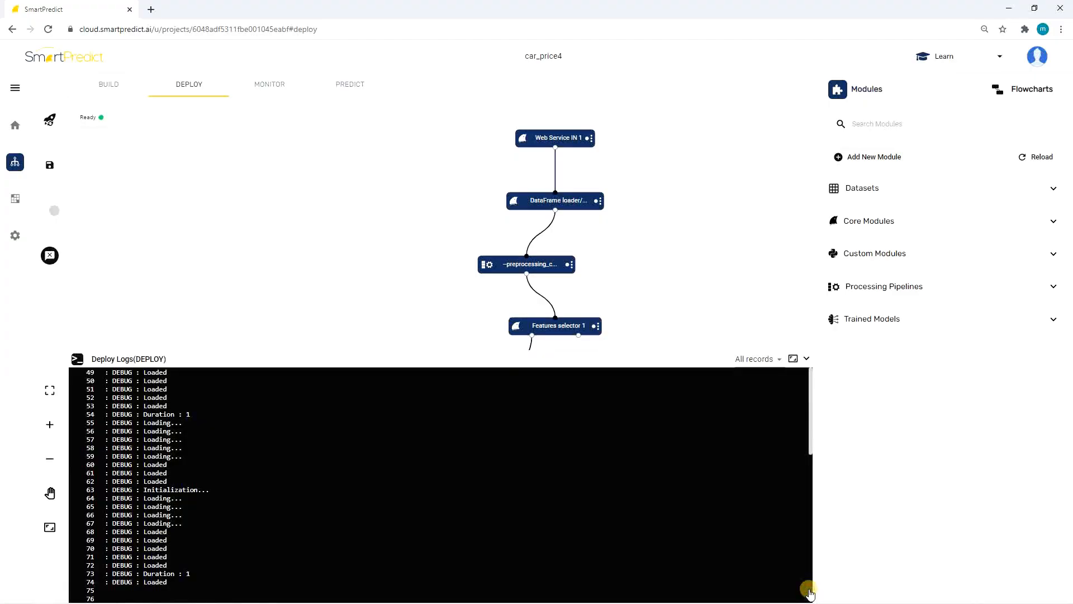
pyautogui.click(807, 358)
pyautogui.click(269, 85)
pyautogui.click(345, 87)
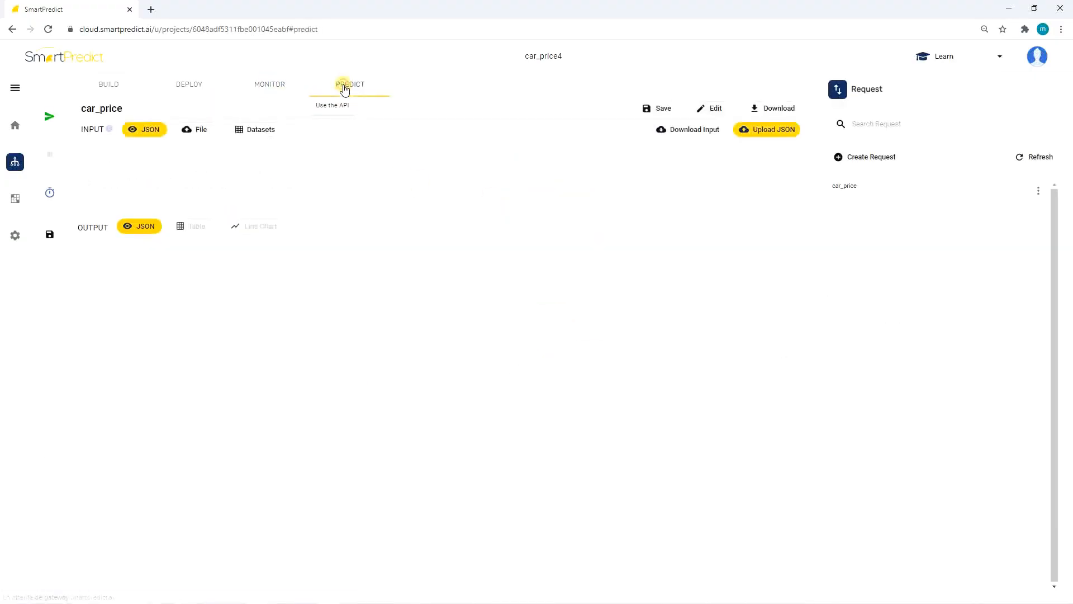